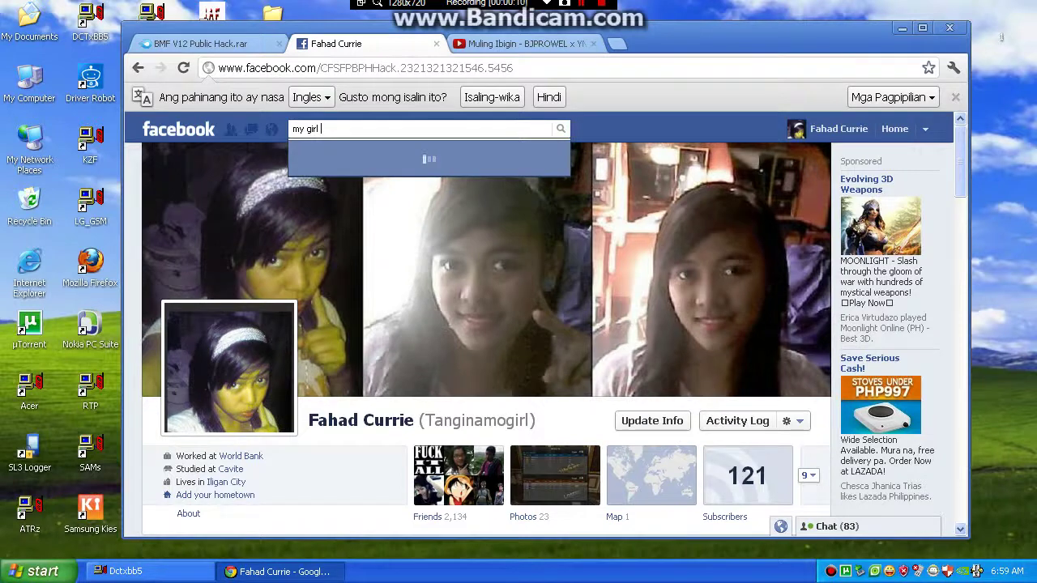
Complete the search text as "my girl :D" and switch to using Facebook as the (CF SF PB) PH Hack page.
{"action": "type", "text": ":D"}
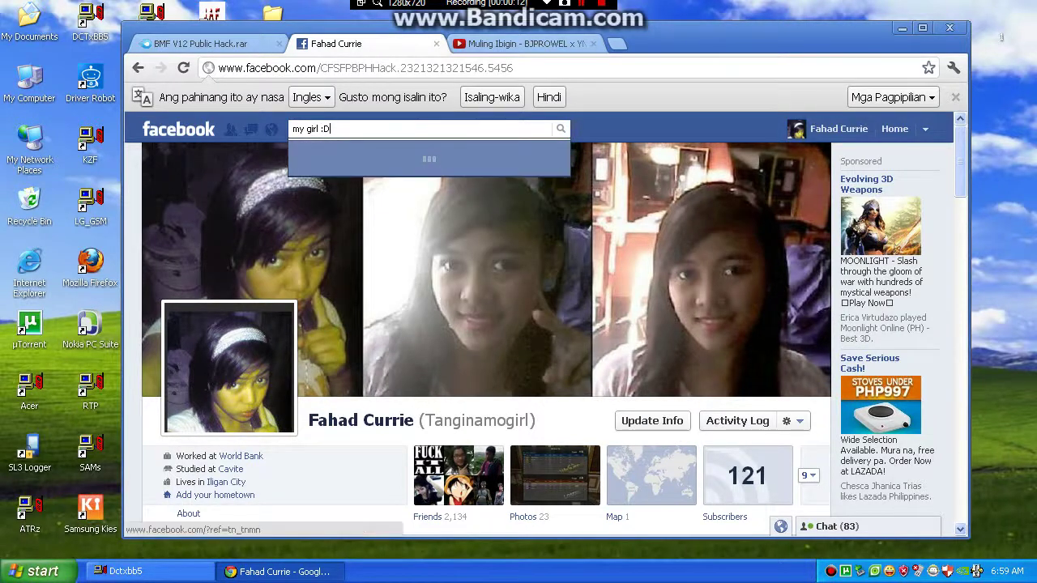
{"action": "left_click", "coordinate": [924, 129]}
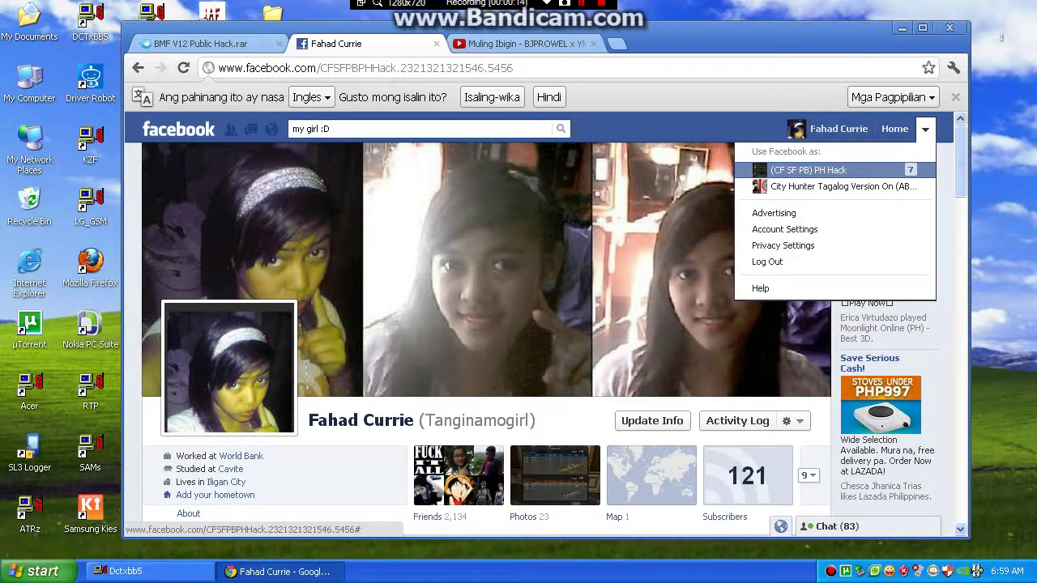
{"action": "left_click", "coordinate": [807, 170]}
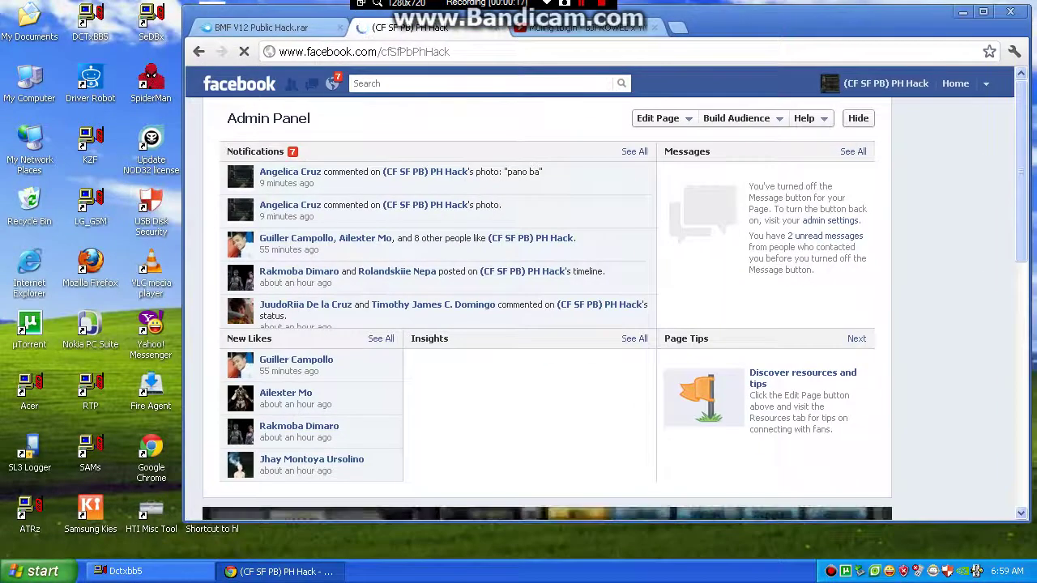
Check the (CF SF PB) PH Hack page's notifications and look over its cover and profile details.
{"action": "left_click", "coordinate": [331, 83]}
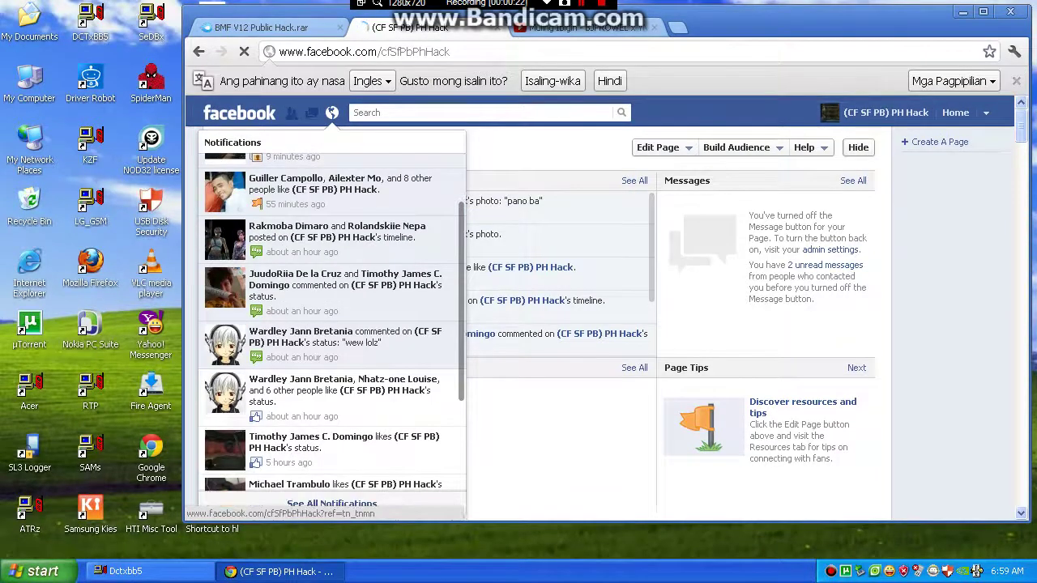
{"action": "scroll", "coordinate": [547, 324], "scroll_direction": "down", "scroll_amount": 6}
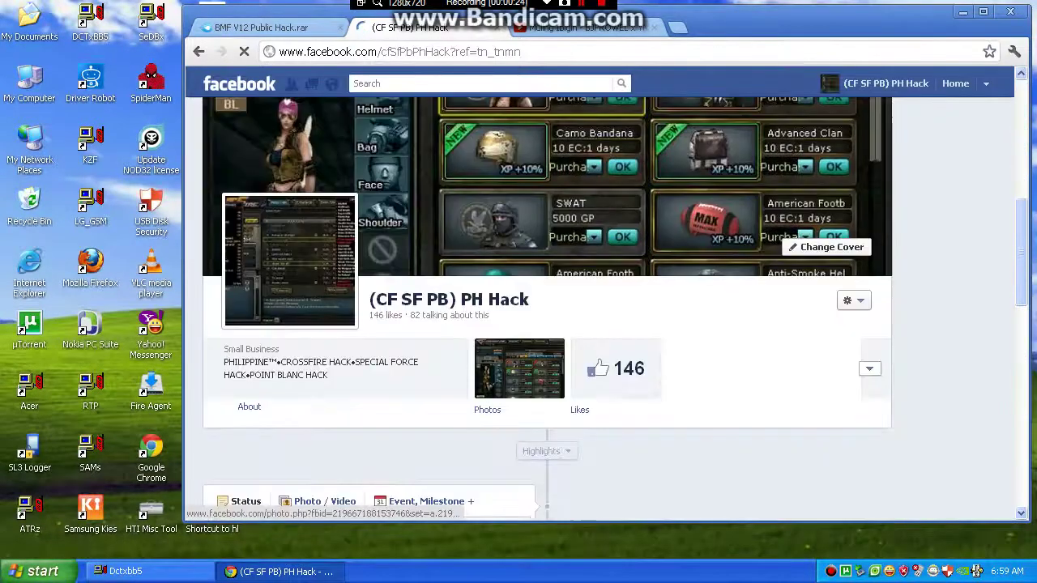
{"action": "scroll", "coordinate": [546, 324], "scroll_direction": "up", "scroll_amount": 2}
Go to the MediaFire page of BMF V12 Public Hack.rar and select the V12 Public Hack folder in the opened archive.
{"action": "key", "text": "ctrl+1"}
{"action": "scroll", "coordinate": [599, 324], "scroll_direction": "down", "scroll_amount": 1}
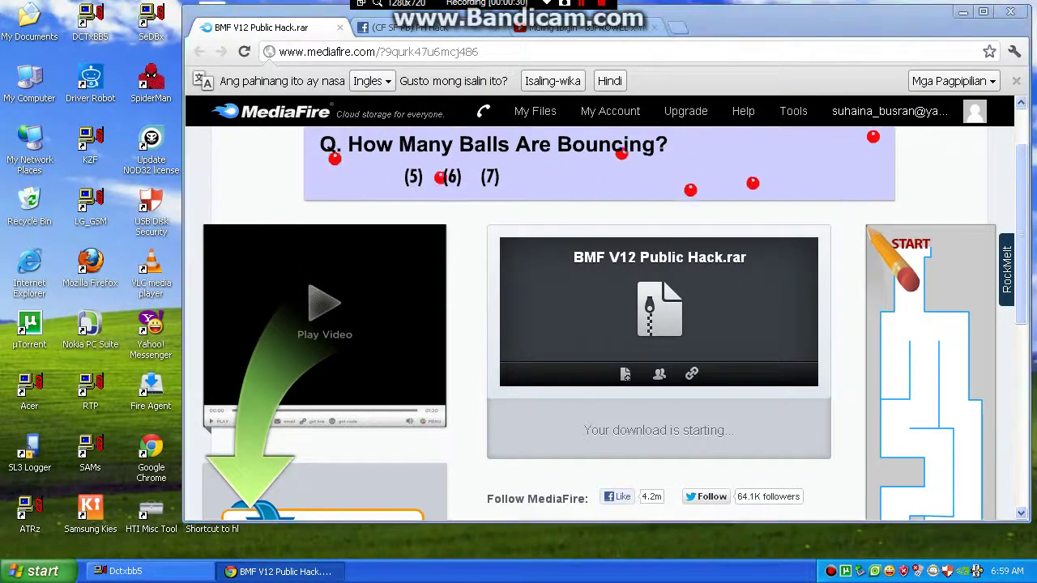
{"action": "left_click", "coordinate": [740, 209]}
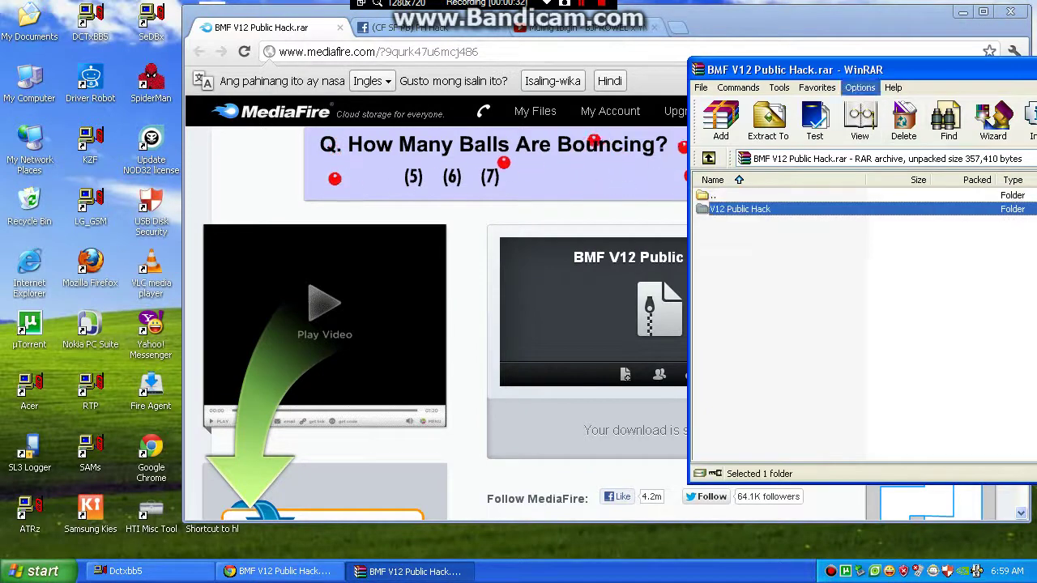
Close the MediaFire download page and minimize the browser window.
{"action": "left_click_drag", "start_coordinate": [810, 10], "coordinate": [796, 86]}
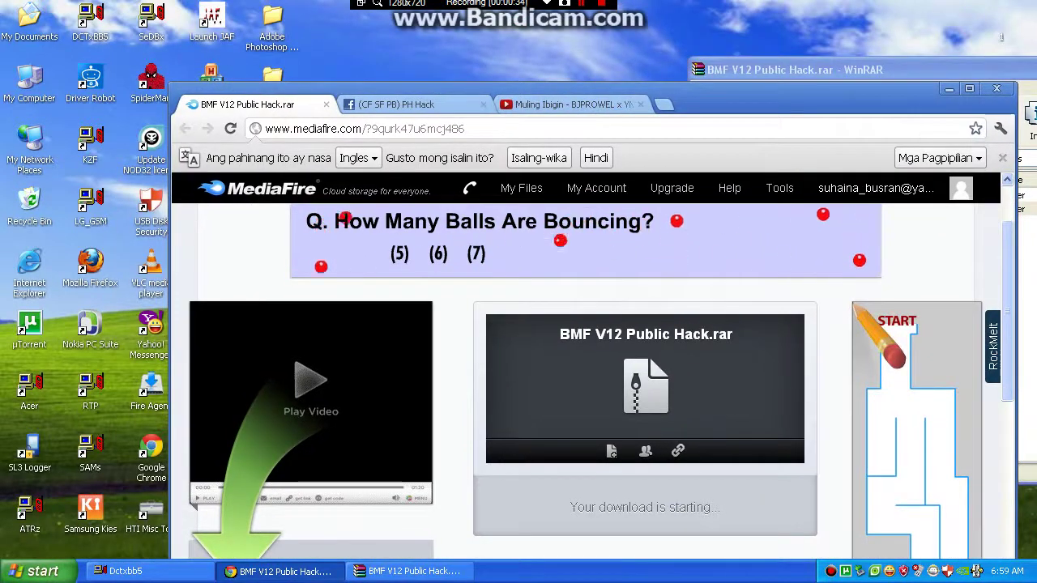
{"action": "key", "text": "ctrl+w"}
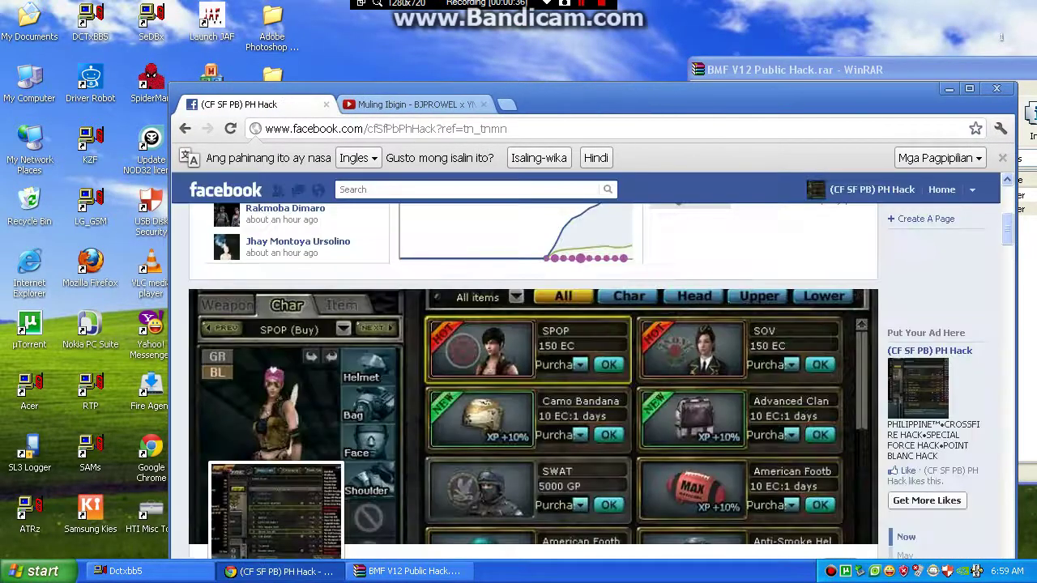
{"action": "left_click", "coordinate": [949, 88]}
Extract the V12 Public Hack folder from the archive to the desktop and close WinRAR.
{"action": "left_click_drag", "start_coordinate": [810, 70], "coordinate": [781, 19]}
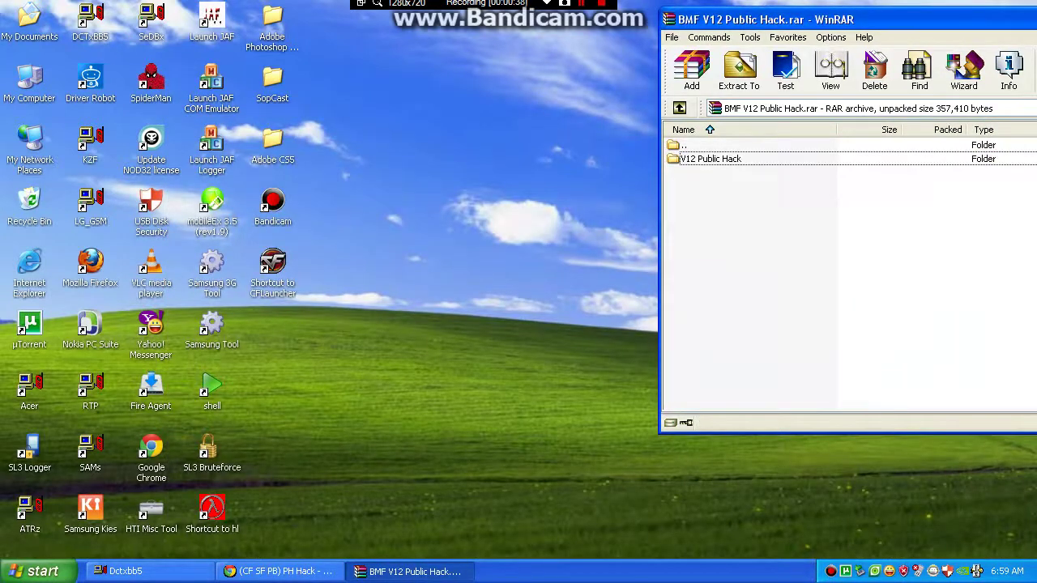
{"action": "key", "text": "alt+w"}
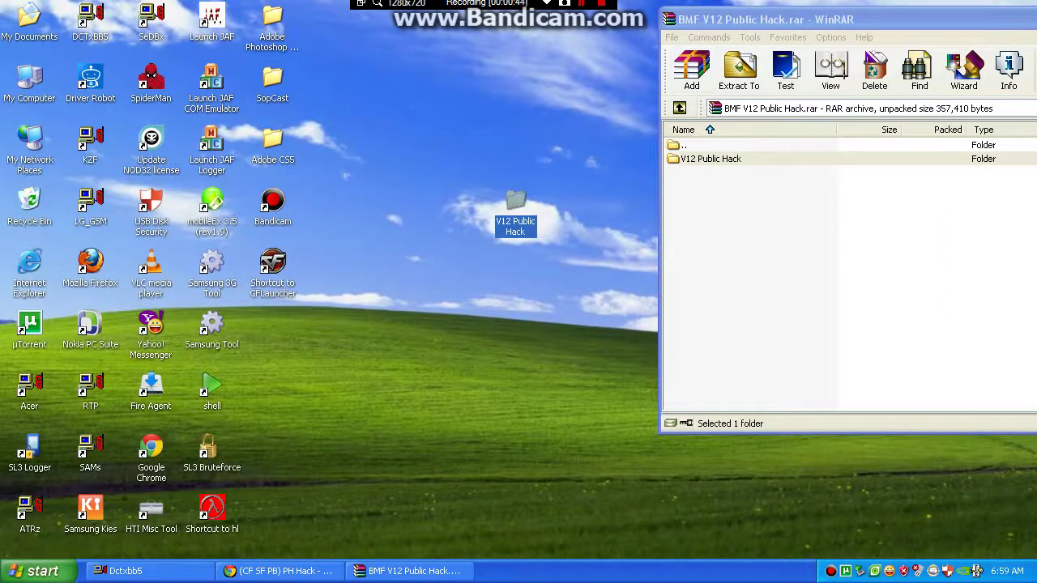
{"action": "key", "text": "alt+F4"}
{"action": "left_click_drag", "start_coordinate": [554, 162], "coordinate": [575, 150]}
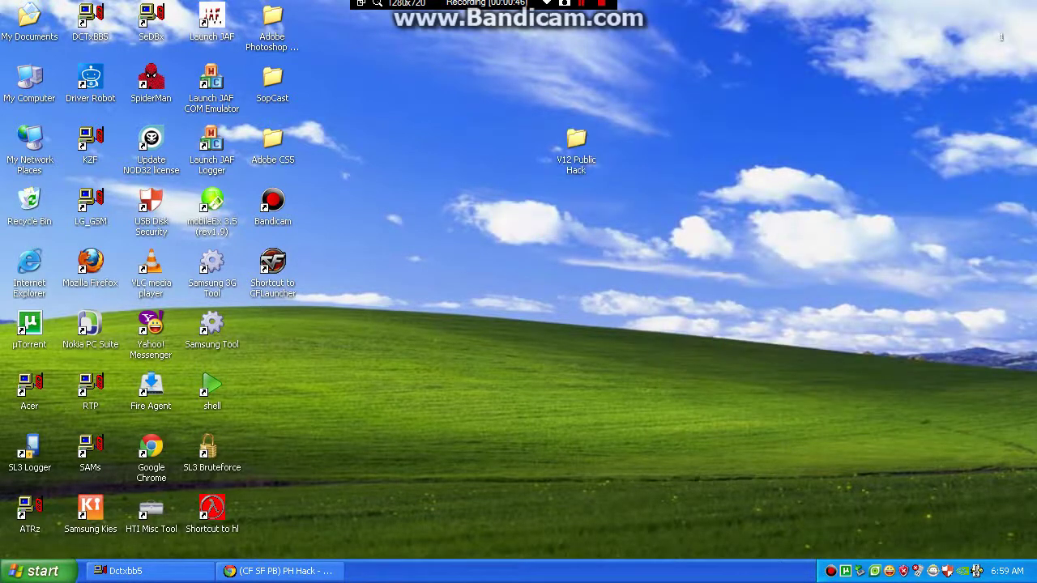
Open the V12 Public Hack folder and read the glenox.dll instructions and CrossFire path in its How To use file.
{"action": "double_click", "coordinate": [575, 150]}
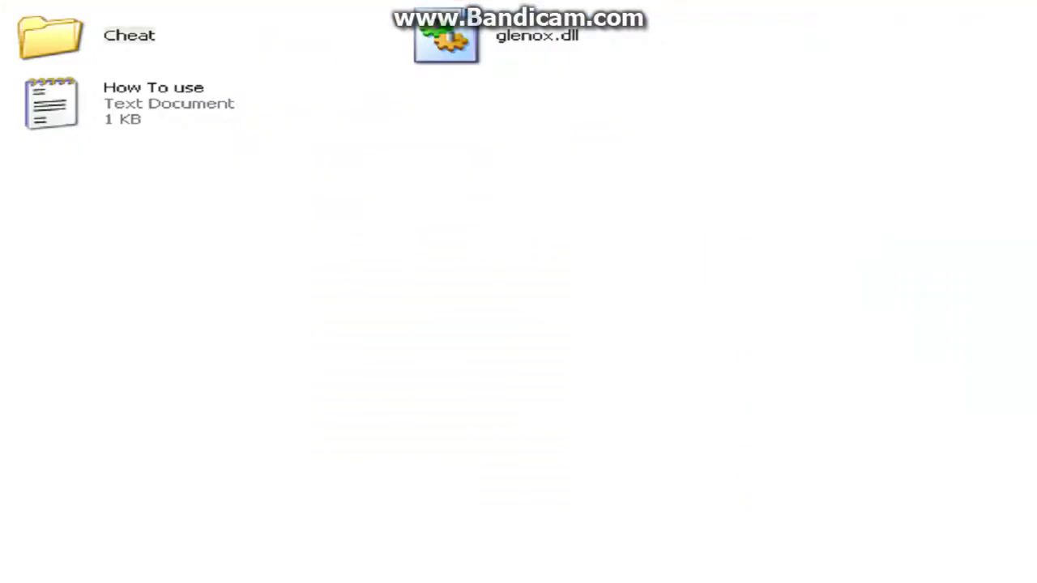
{"action": "left_click", "coordinate": [51, 37]}
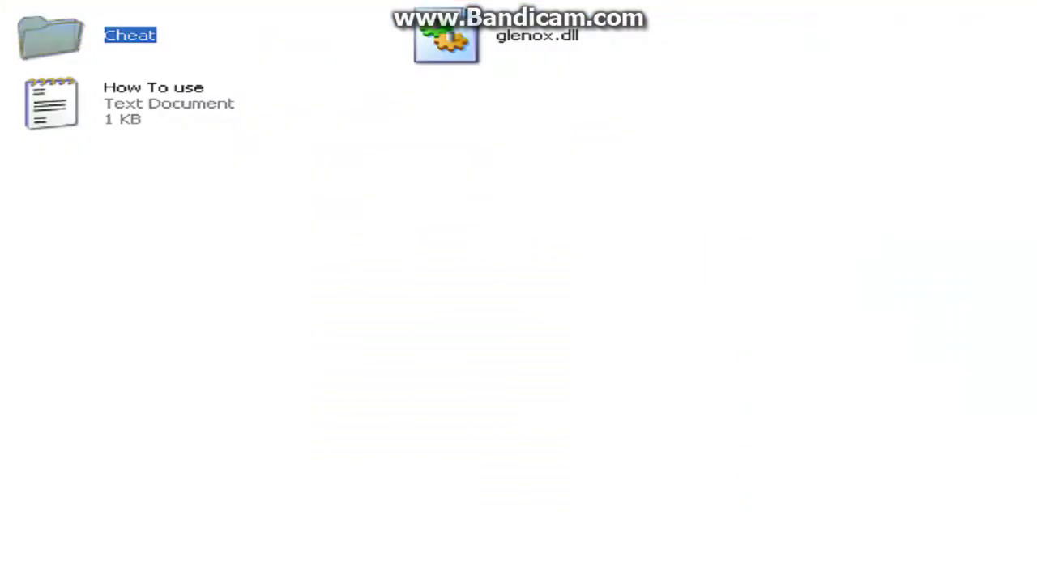
{"action": "left_click", "coordinate": [50, 104]}
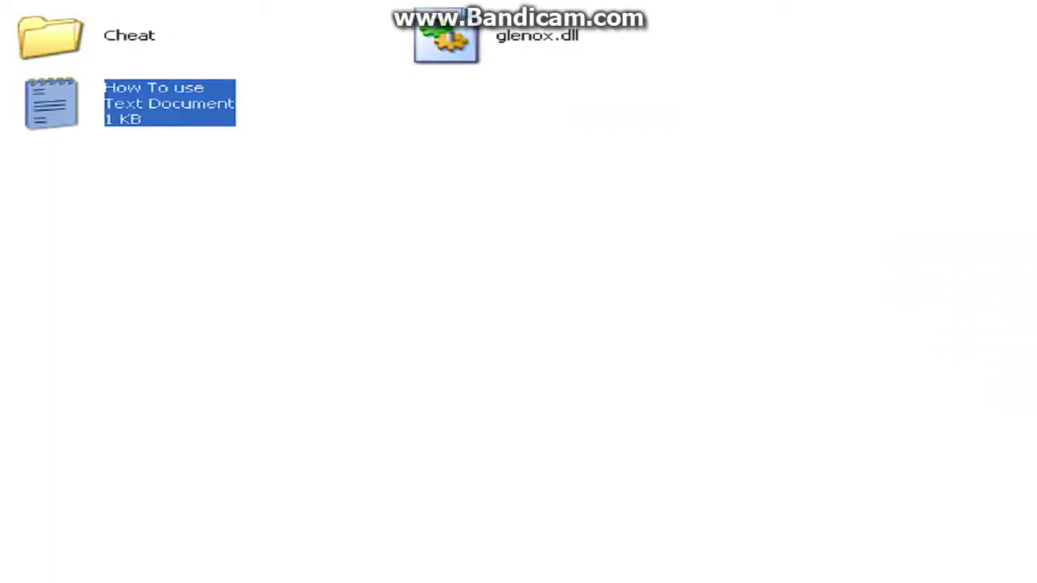
{"action": "key", "text": "Return"}
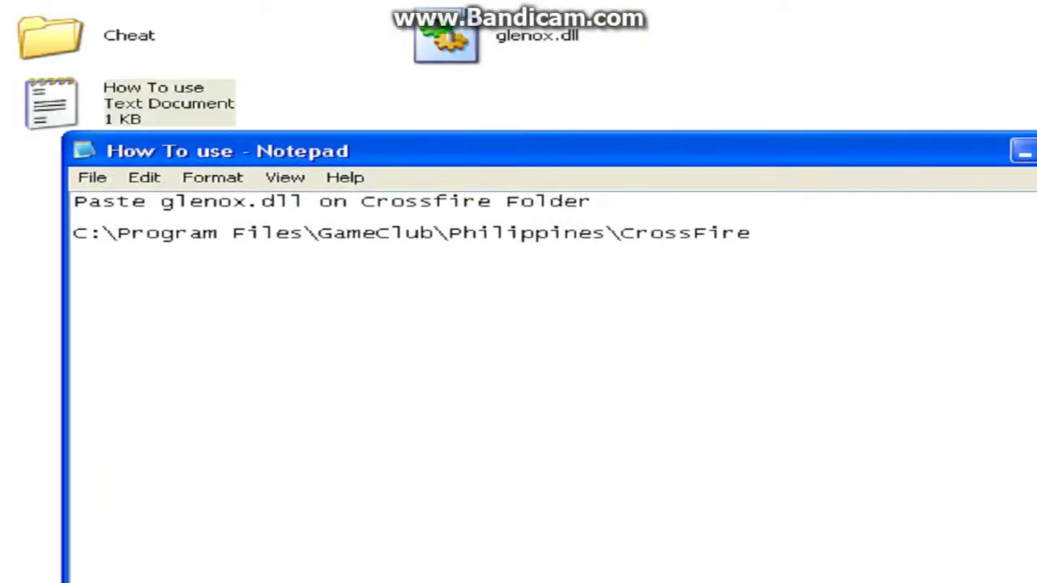
{"action": "left_click_drag", "start_coordinate": [73, 232], "coordinate": [750, 232]}
{"action": "left_click", "coordinate": [678, 232]}
{"action": "left_click_drag", "start_coordinate": [86, 233], "coordinate": [750, 233]}
{"action": "left_click", "coordinate": [750, 232]}
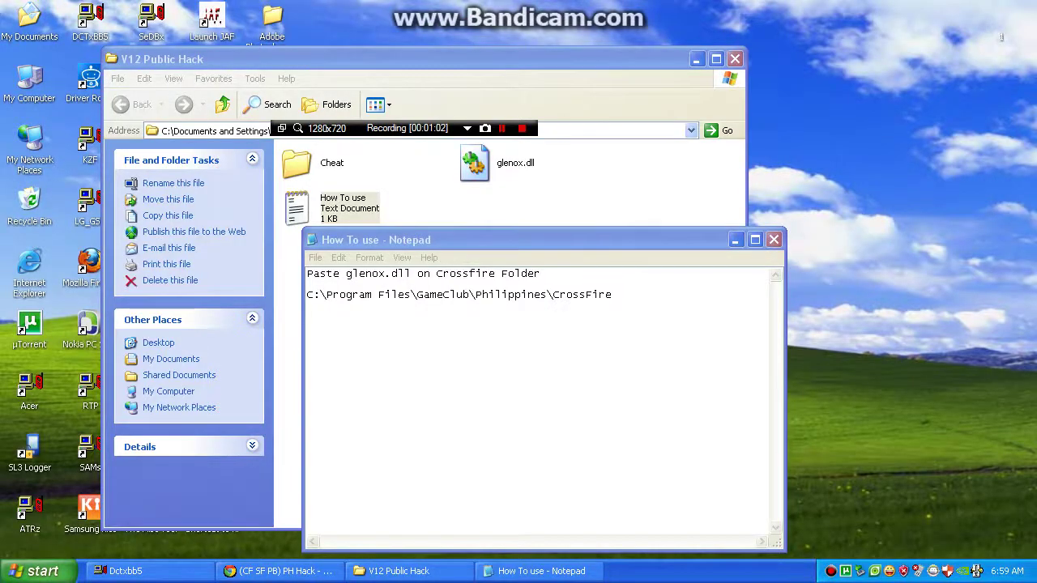
Move the open windows aside and open the CrossFire game folder by finding the target of the CFLauncher desktop shortcut.
{"action": "left_click_drag", "start_coordinate": [518, 239], "coordinate": [769, 210]}
{"action": "left_click", "coordinate": [332, 163]}
{"action": "left_click", "coordinate": [515, 163]}
{"action": "left_click_drag", "start_coordinate": [324, 59], "coordinate": [656, 10]}
{"action": "right_click", "coordinate": [275, 284]}
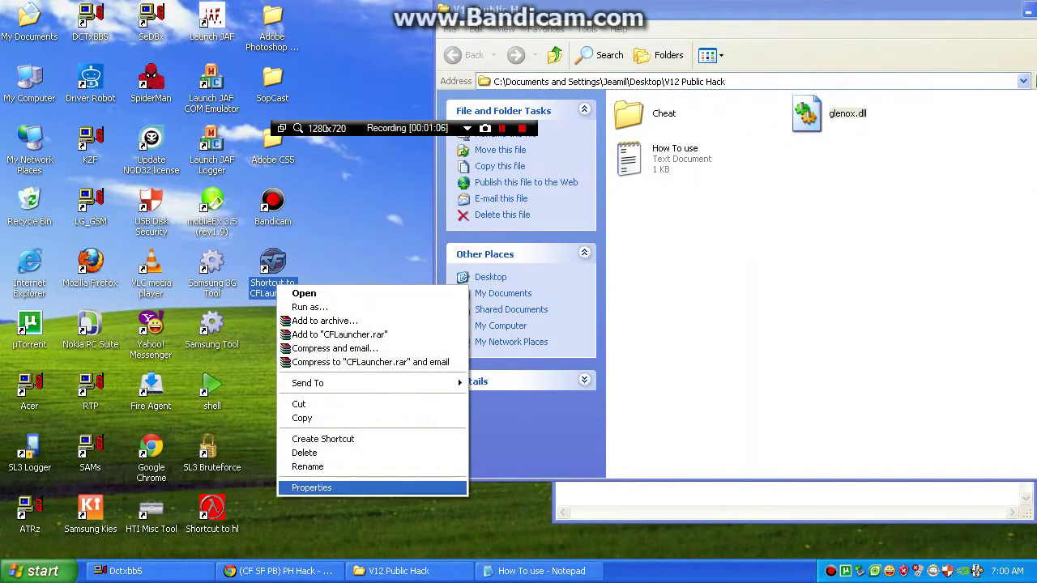
{"action": "left_click", "coordinate": [315, 488]}
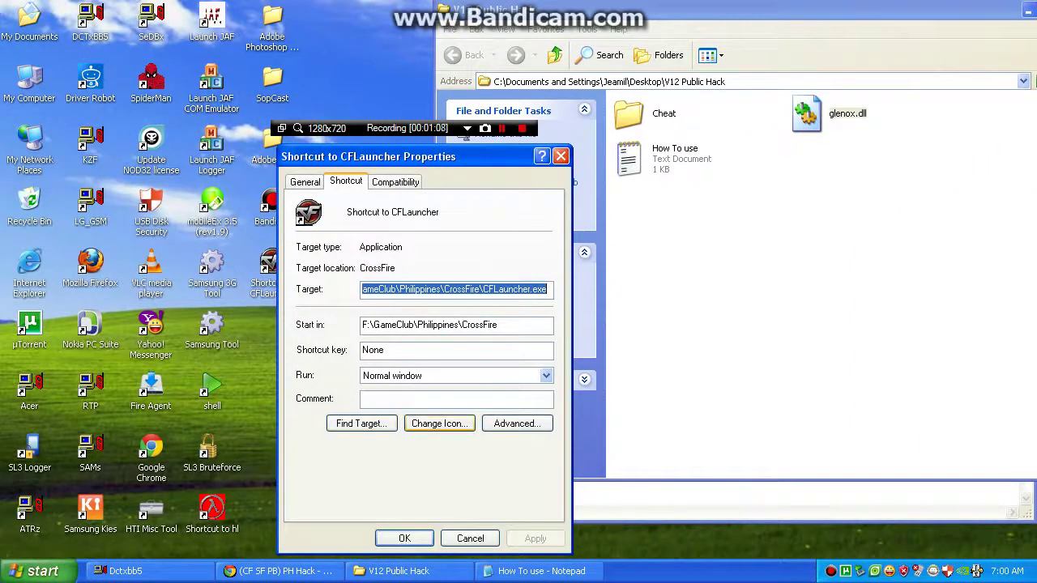
{"action": "left_click", "coordinate": [361, 423]}
{"action": "left_click_drag", "start_coordinate": [203, 86], "coordinate": [185, 44]}
{"action": "scroll", "coordinate": [478, 324], "scroll_direction": "down", "scroll_amount": 2}
Copy glenox.dll from the V12 Public Hack folder into the CrossFire folder, replacing the existing file.
{"action": "left_click", "coordinate": [847, 113]}
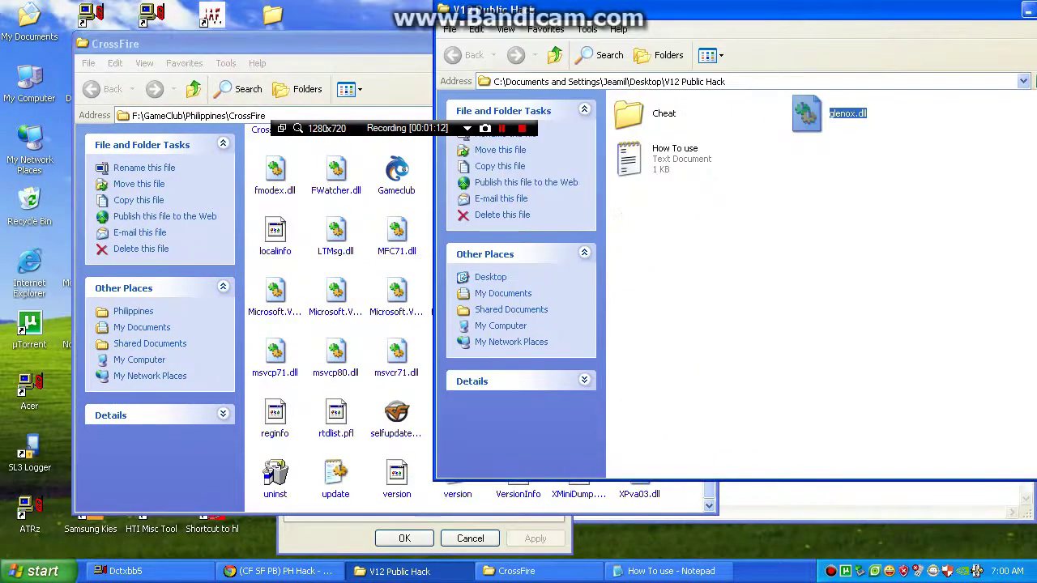
{"action": "right_click", "coordinate": [822, 115]}
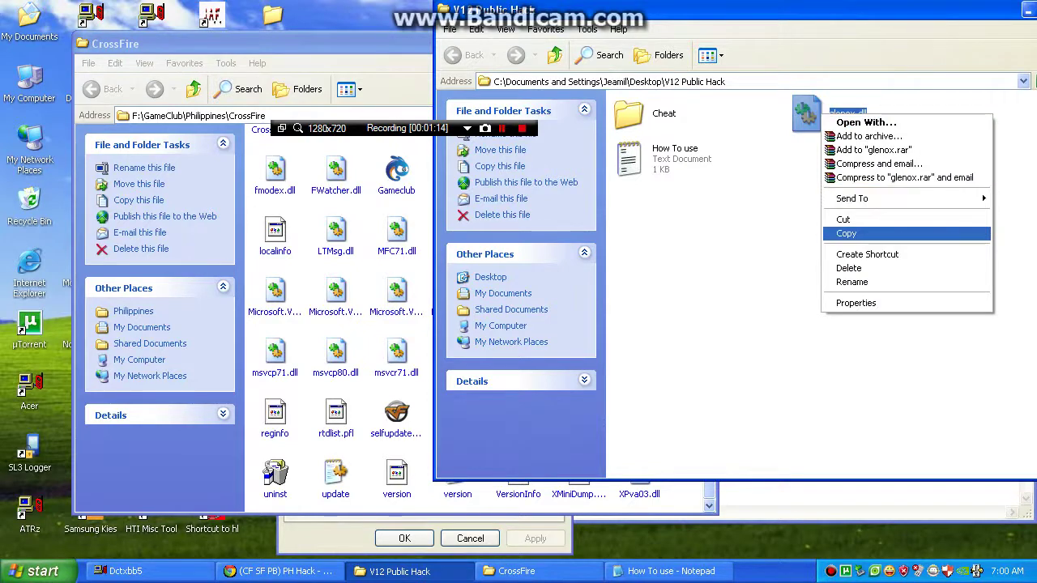
{"action": "left_click", "coordinate": [846, 233]}
{"action": "right_click", "coordinate": [373, 393]}
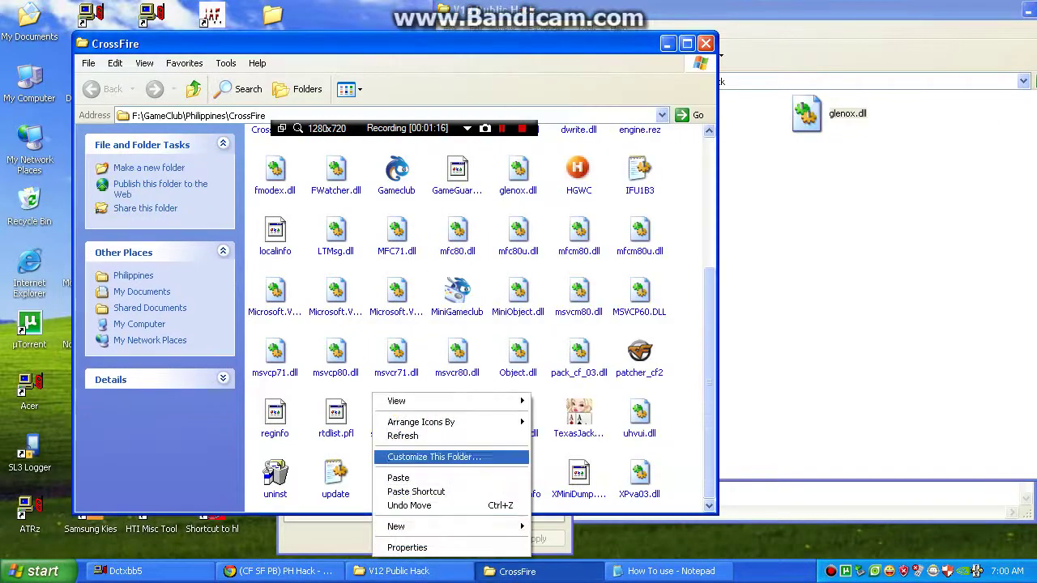
{"action": "left_click", "coordinate": [398, 478]}
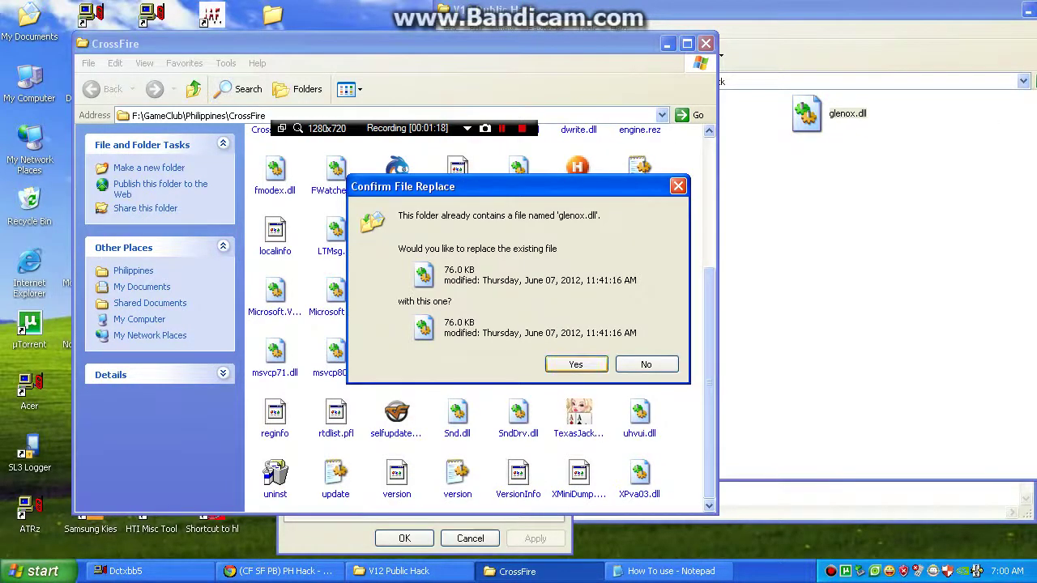
{"action": "key", "text": "Return"}
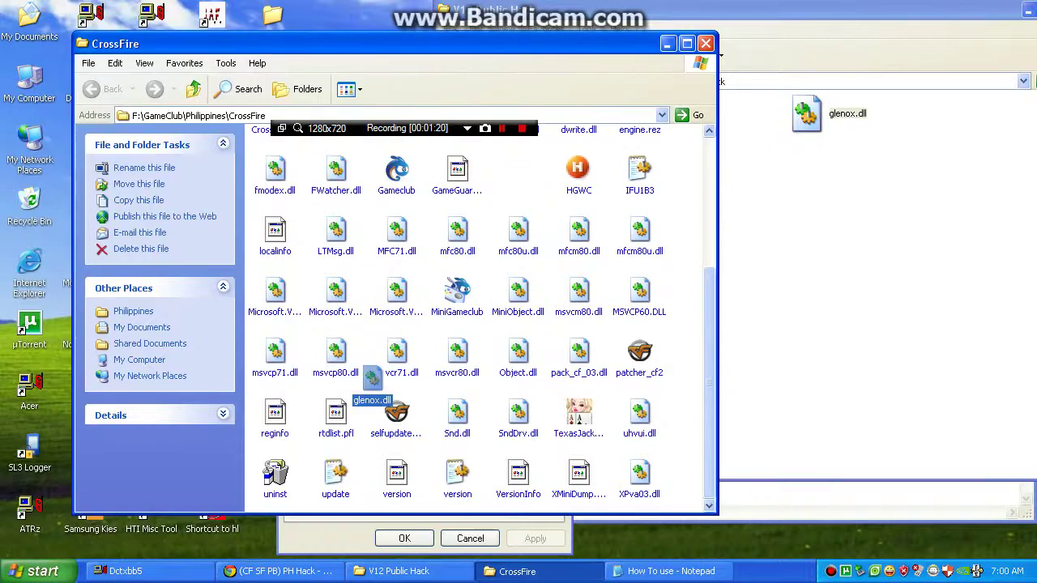
Return to the V12 Public Hack folder, open its Cheat subfolder and select the PerX injector.
{"action": "scroll", "coordinate": [446, 324], "scroll_direction": "up", "scroll_amount": 5}
{"action": "left_click", "coordinate": [394, 571]}
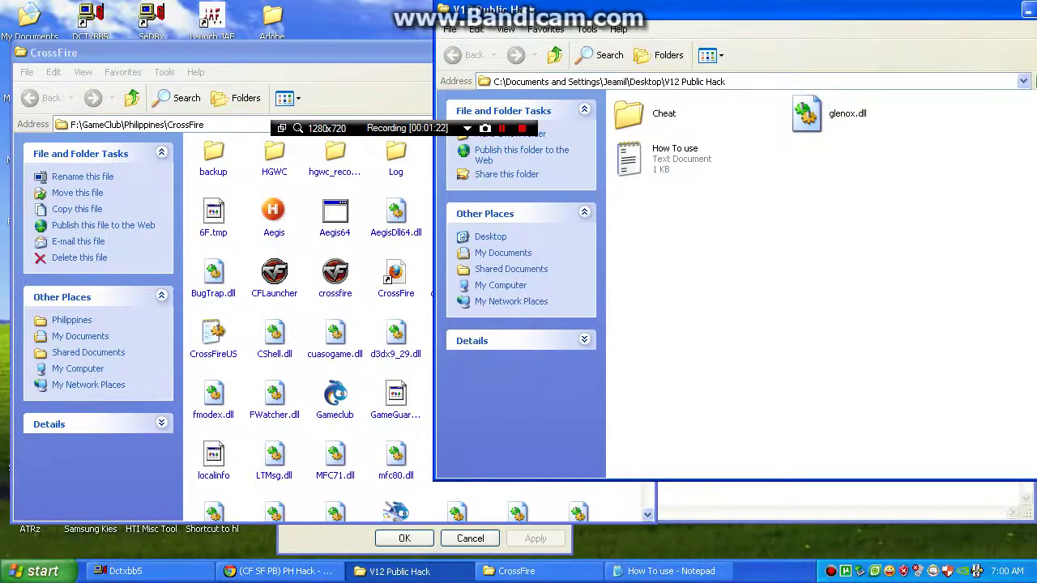
{"action": "right_click", "coordinate": [643, 114]}
{"action": "left_click", "coordinate": [660, 122]}
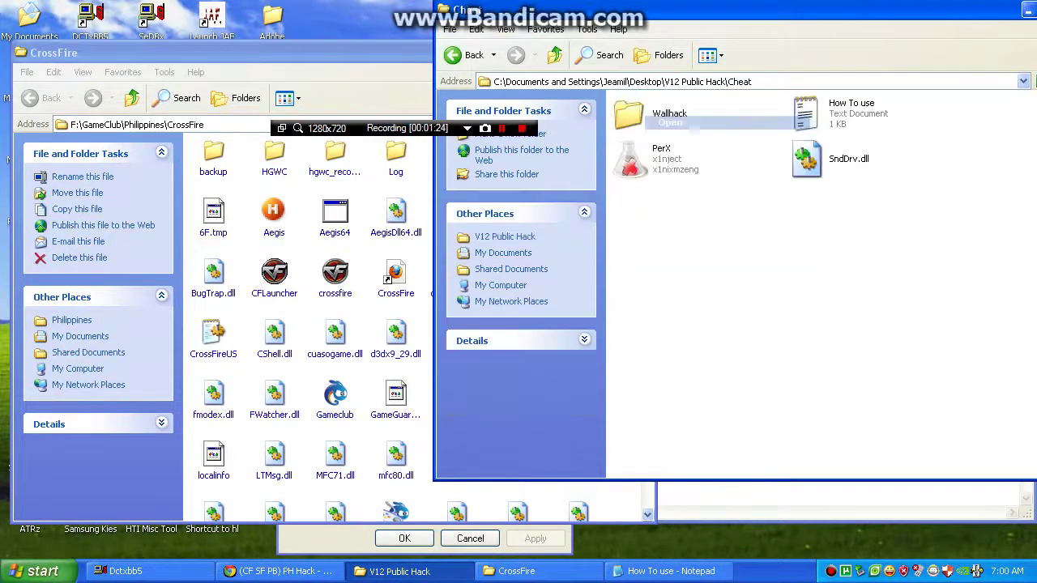
{"action": "left_click", "coordinate": [632, 158]}
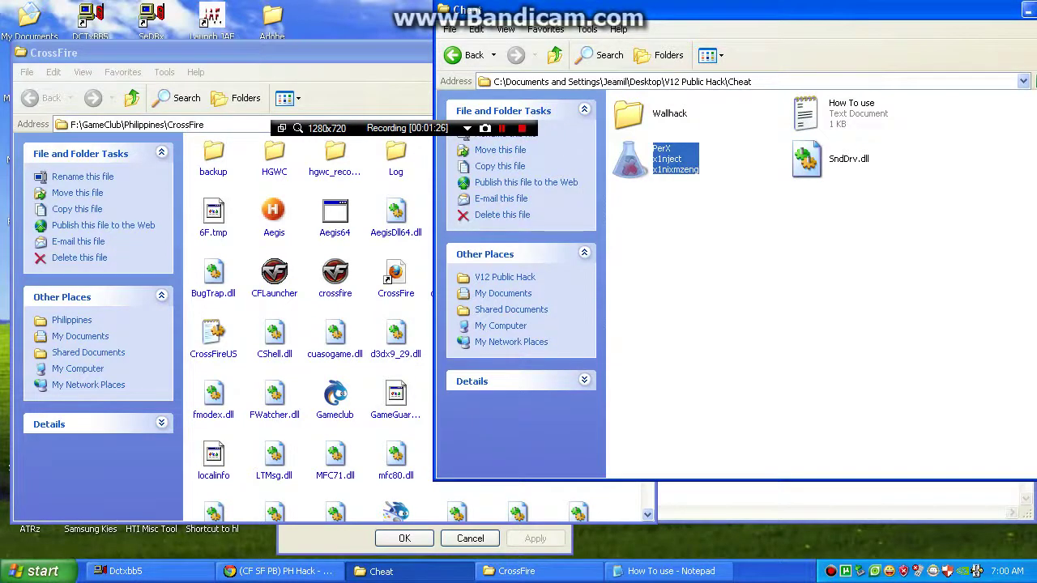
Open the Wallhack folder inside Cheat, moving the window so the CrossFire folder stays accessible.
{"action": "mouse_move", "coordinate": [905, 230]}
{"action": "left_mouse_down"}
{"action": "mouse_move", "coordinate": [614, 87]}
{"action": "mouse_move", "coordinate": [744, 144]}
{"action": "mouse_move", "coordinate": [890, 141]}
{"action": "mouse_move", "coordinate": [607, 91]}
{"action": "mouse_move", "coordinate": [915, 243]}
{"action": "left_mouse_up"}
{"action": "left_click", "coordinate": [629, 114]}
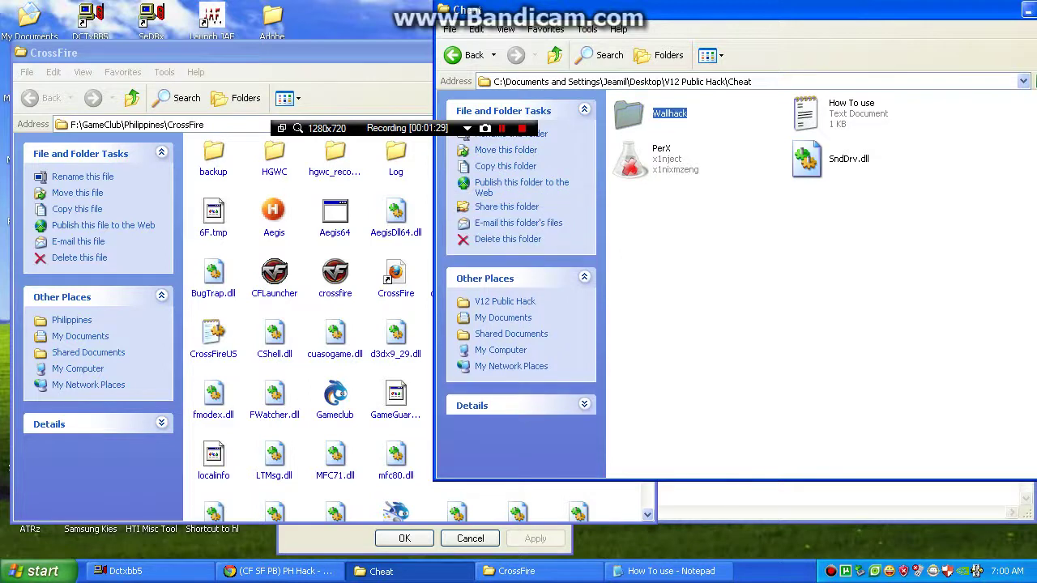
{"action": "left_click_drag", "start_coordinate": [526, 8], "coordinate": [637, 4]}
{"action": "mouse_move", "coordinate": [926, 265]}
{"action": "left_mouse_down"}
{"action": "mouse_move", "coordinate": [761, 130]}
{"action": "mouse_move", "coordinate": [923, 263]}
{"action": "left_mouse_up"}
{"action": "left_click_drag", "start_coordinate": [1009, 235], "coordinate": [790, 186]}
{"action": "double_click", "coordinate": [749, 109]}
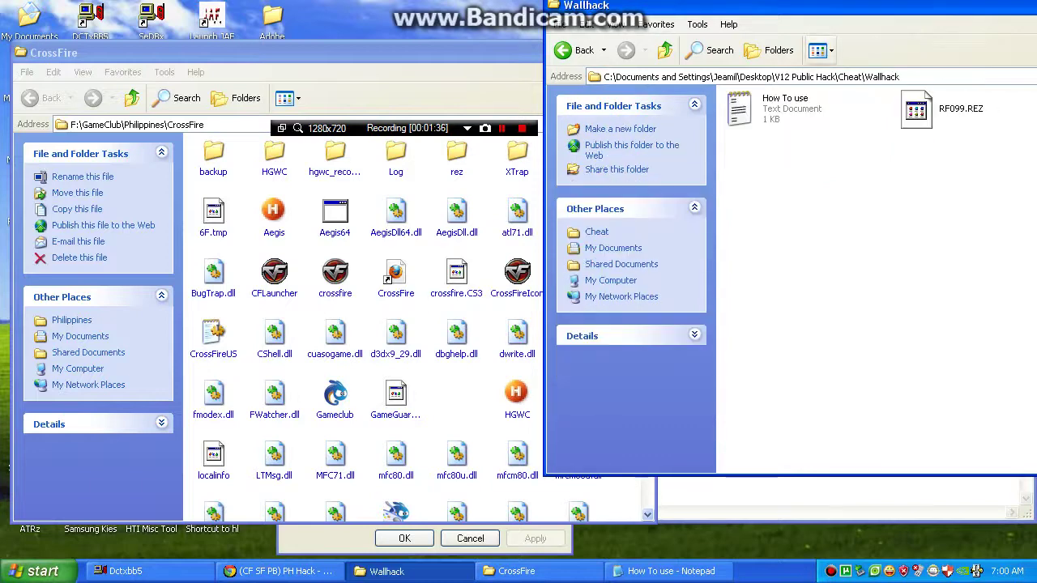
Read the instructions in the Wallhack folder's How To use file, then close the file.
{"action": "left_click_drag", "start_coordinate": [688, 5], "coordinate": [549, 32]}
{"action": "double_click", "coordinate": [599, 134]}
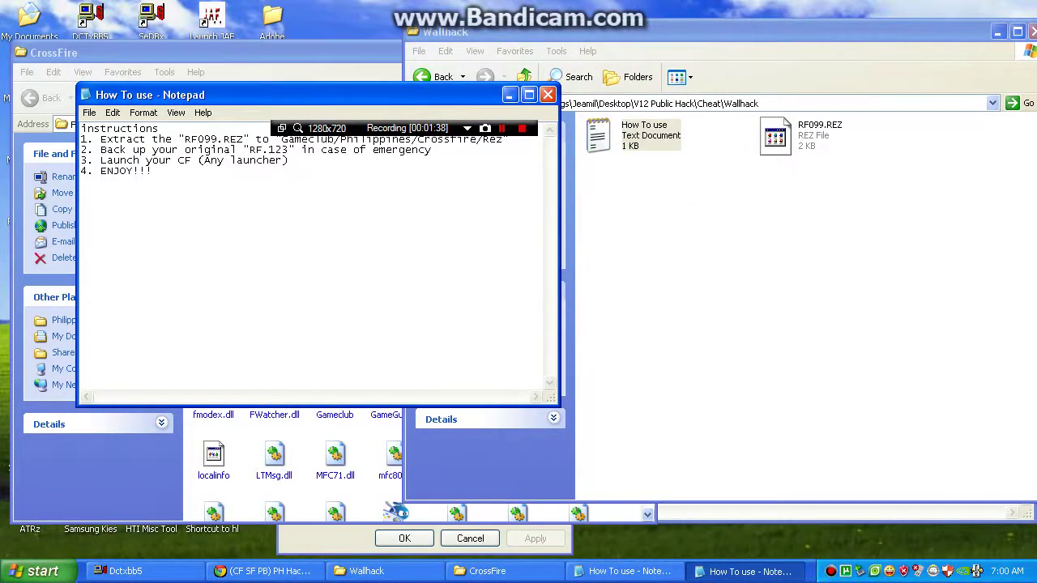
{"action": "left_click_drag", "start_coordinate": [324, 95], "coordinate": [632, 225]}
{"action": "left_click_drag", "start_coordinate": [409, 269], "coordinate": [462, 301]}
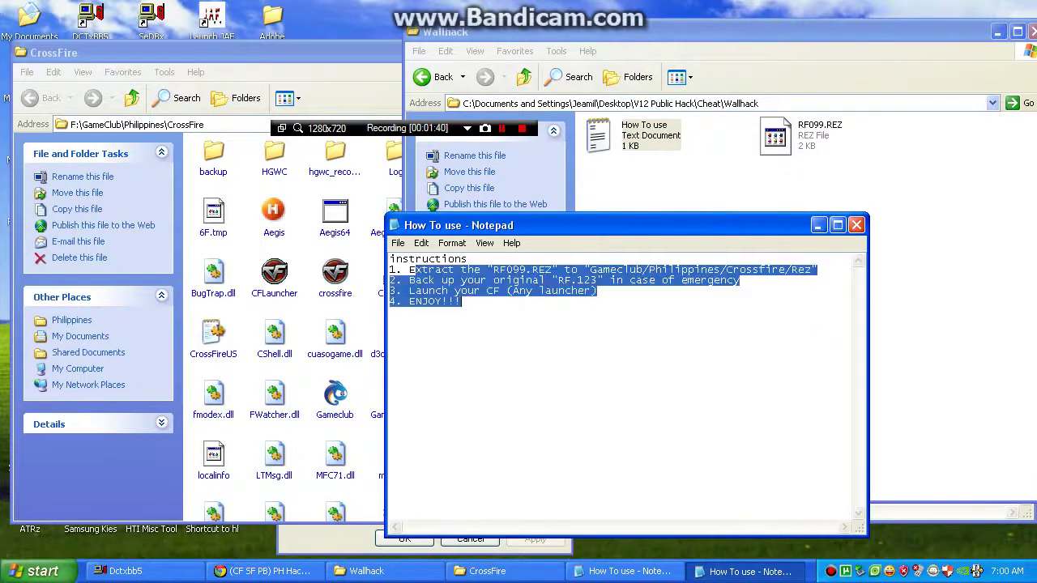
{"action": "left_click_drag", "start_coordinate": [390, 269], "coordinate": [462, 301]}
{"action": "key", "text": "alt+F4"}
Copy RF099.REZ from the Wallhack folder and open the rez folder inside the CrossFire folder.
{"action": "left_click", "coordinate": [810, 132]}
{"action": "right_click", "coordinate": [808, 132]}
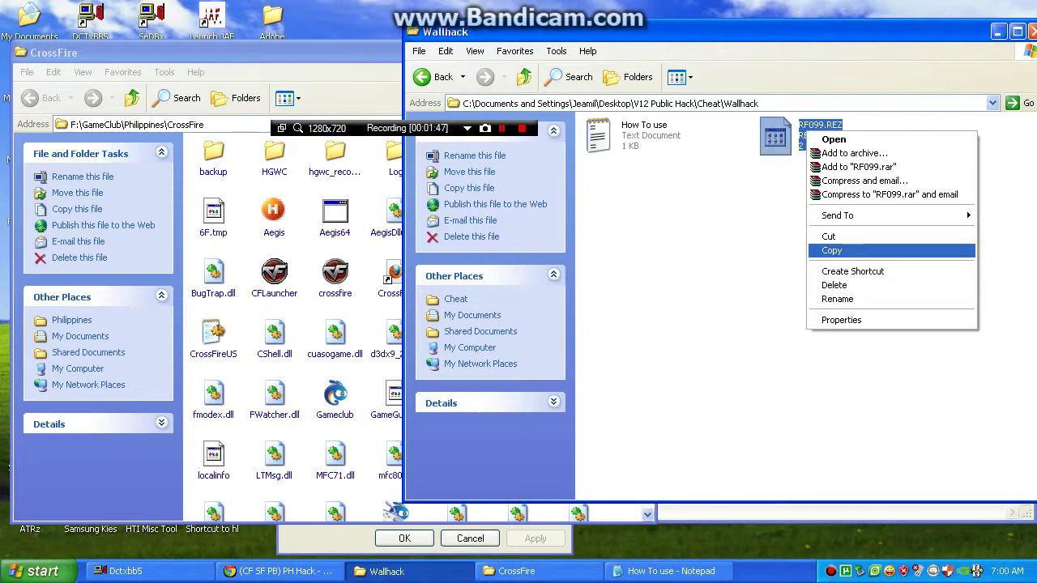
{"action": "left_click", "coordinate": [831, 250]}
{"action": "left_click_drag", "start_coordinate": [235, 52], "coordinate": [255, 91]}
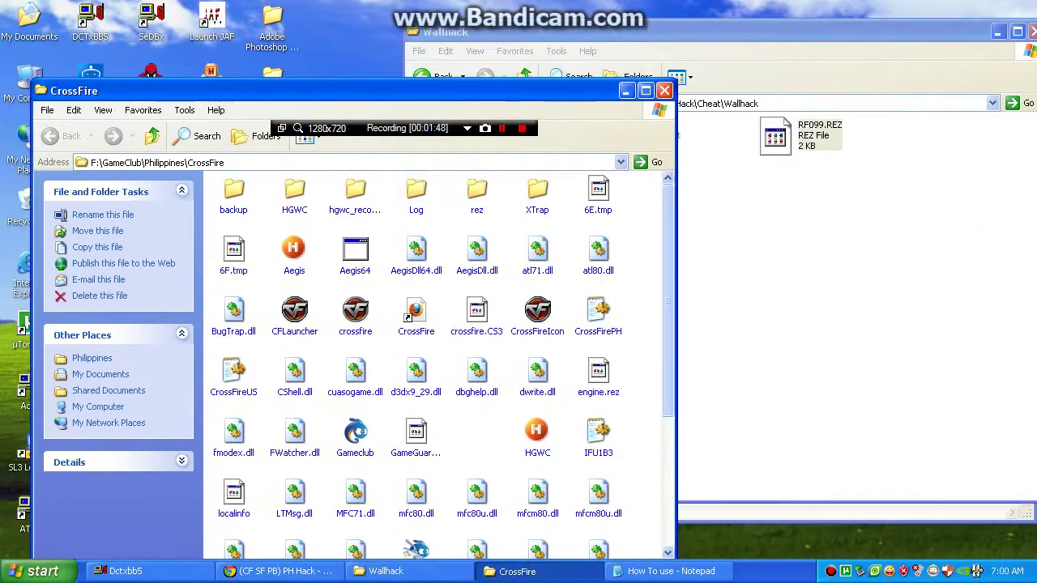
{"action": "right_click", "coordinate": [469, 205]}
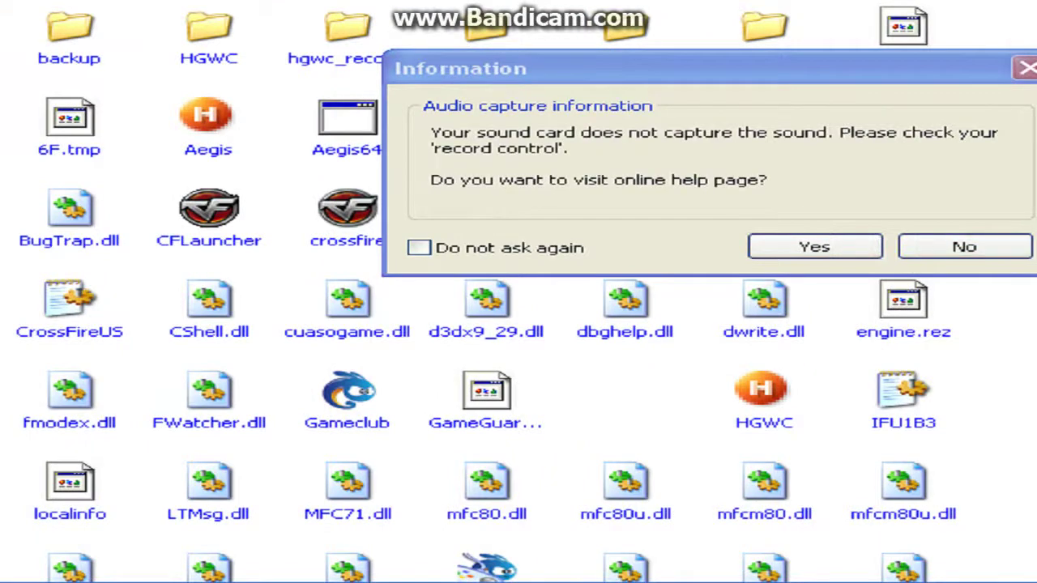
{"action": "key", "text": "Escape"}
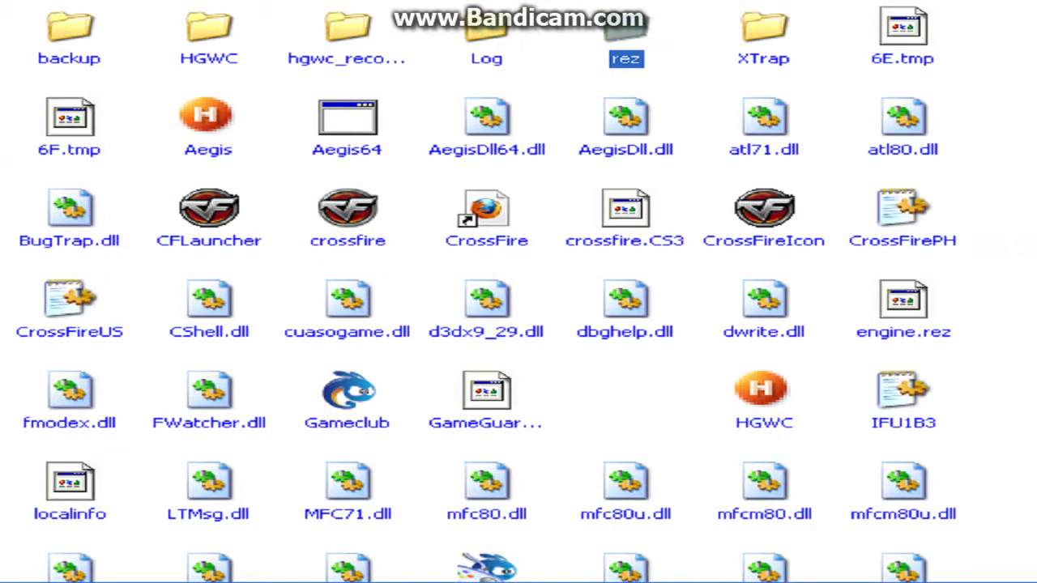
{"action": "key", "text": "Menu"}
{"action": "key", "text": "Down"}
{"action": "key", "text": "Return"}
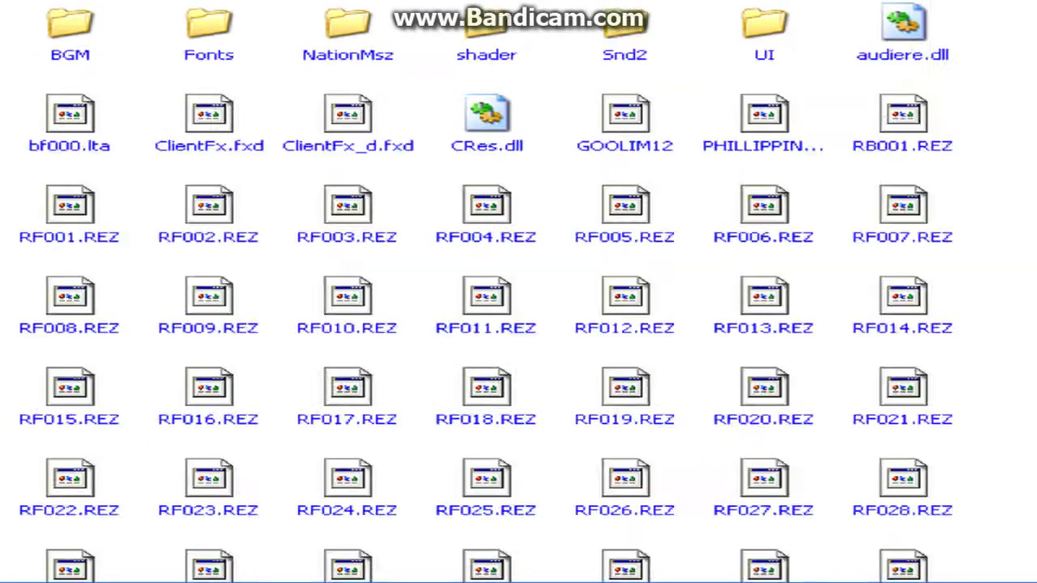
Paste RF099.REZ into the rez folder, replacing the existing file.
{"action": "scroll", "coordinate": [519, 291], "scroll_direction": "down", "scroll_amount": 10}
{"action": "key", "text": "Menu"}
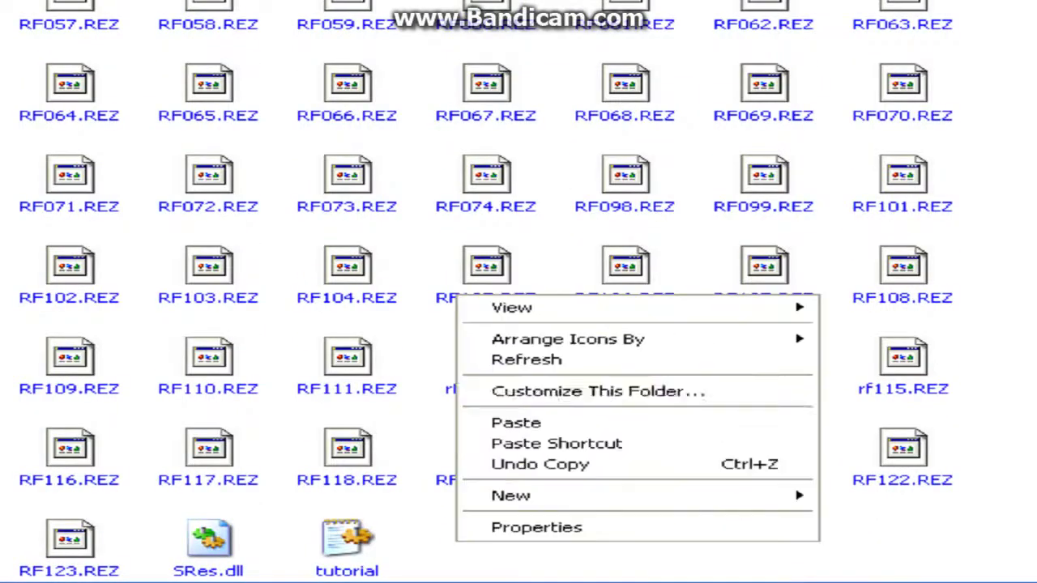
{"action": "key", "text": "Return"}
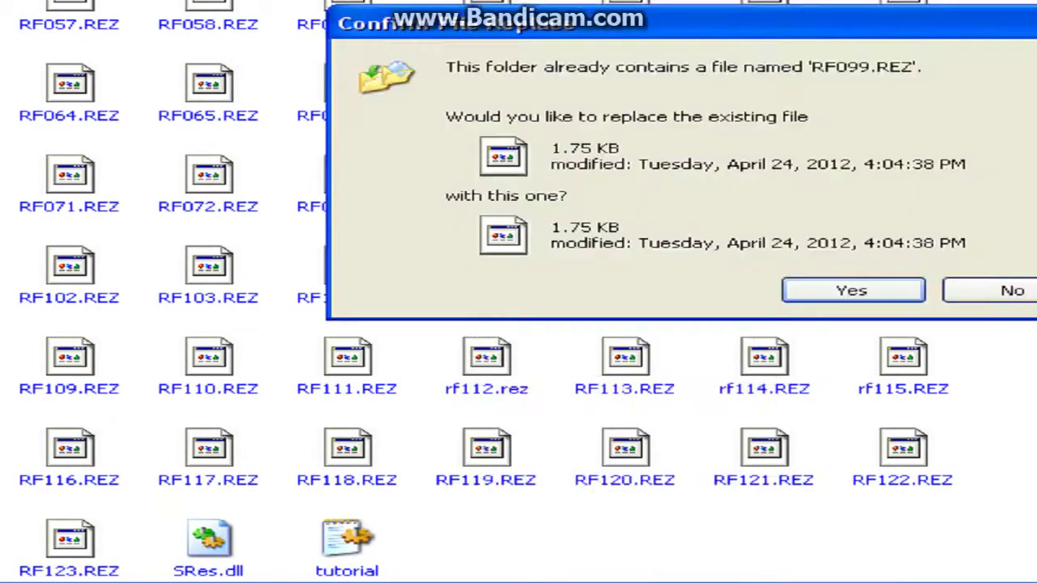
{"action": "key", "text": "Return"}
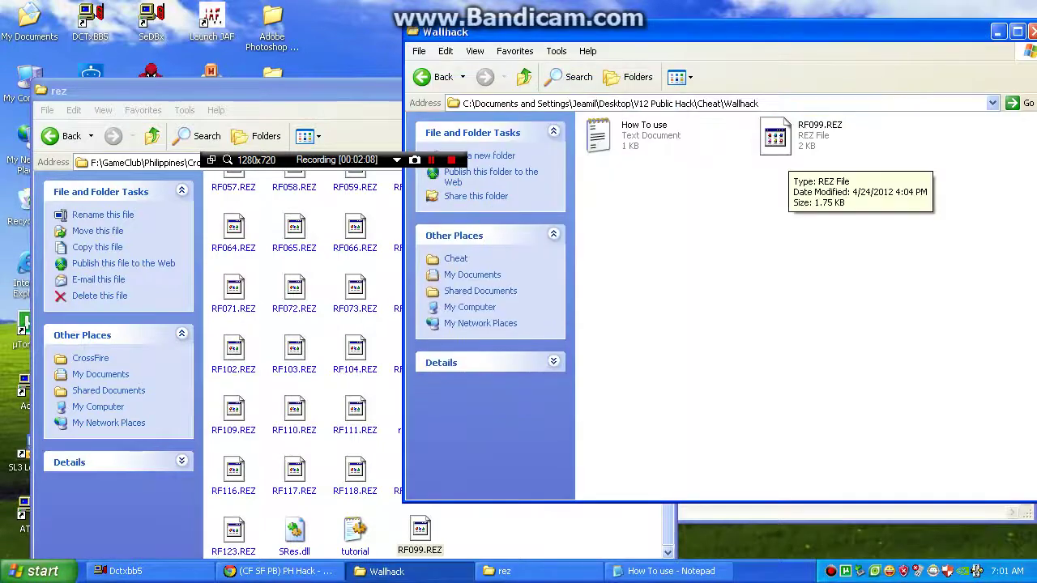
Shift the rez window aside, go back from Wallhack to the Cheat folder and launch the PerX injector.
{"action": "left_click", "coordinate": [775, 136]}
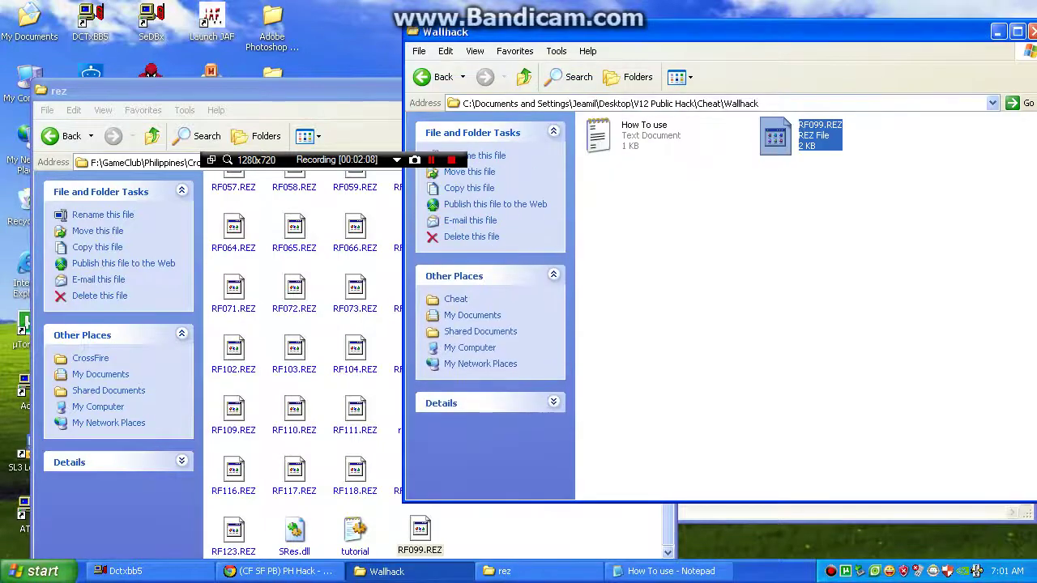
{"action": "left_click", "coordinate": [243, 90]}
{"action": "left_click_drag", "start_coordinate": [243, 91], "coordinate": [184, 48]}
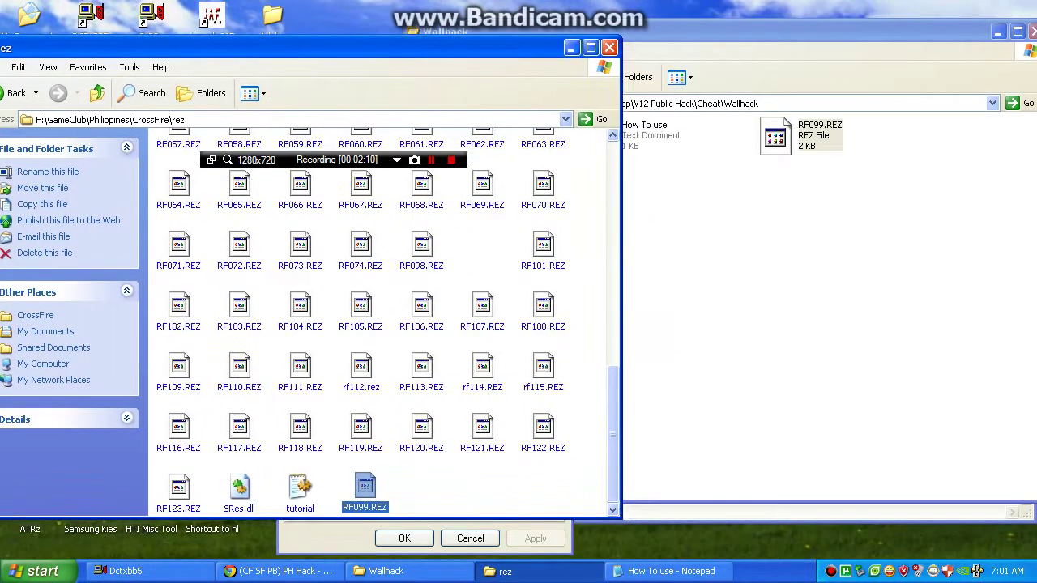
{"action": "left_click", "coordinate": [386, 571]}
{"action": "left_click", "coordinate": [429, 77]}
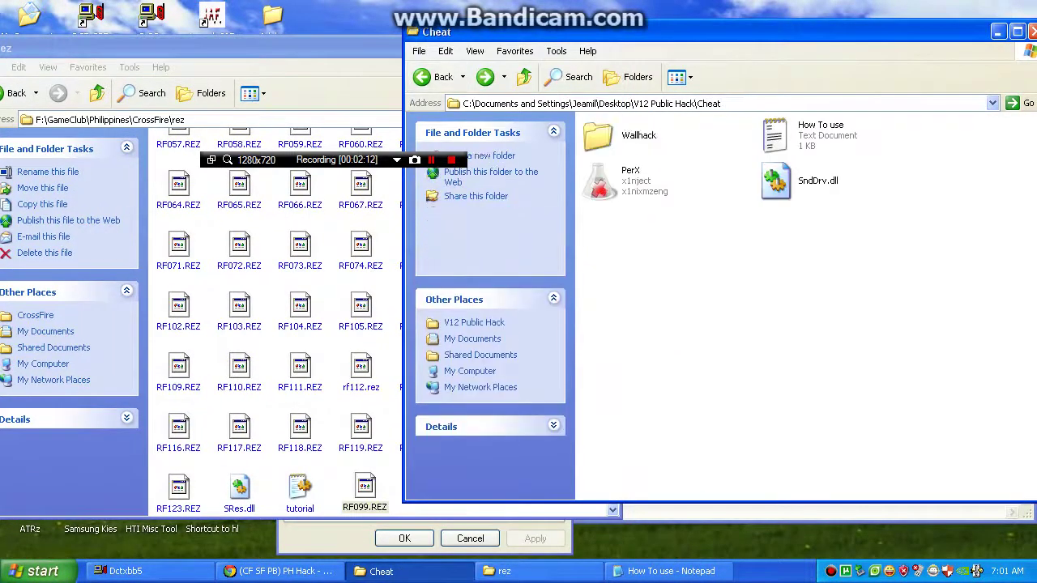
{"action": "left_click", "coordinate": [599, 182]}
{"action": "double_click", "coordinate": [599, 182]}
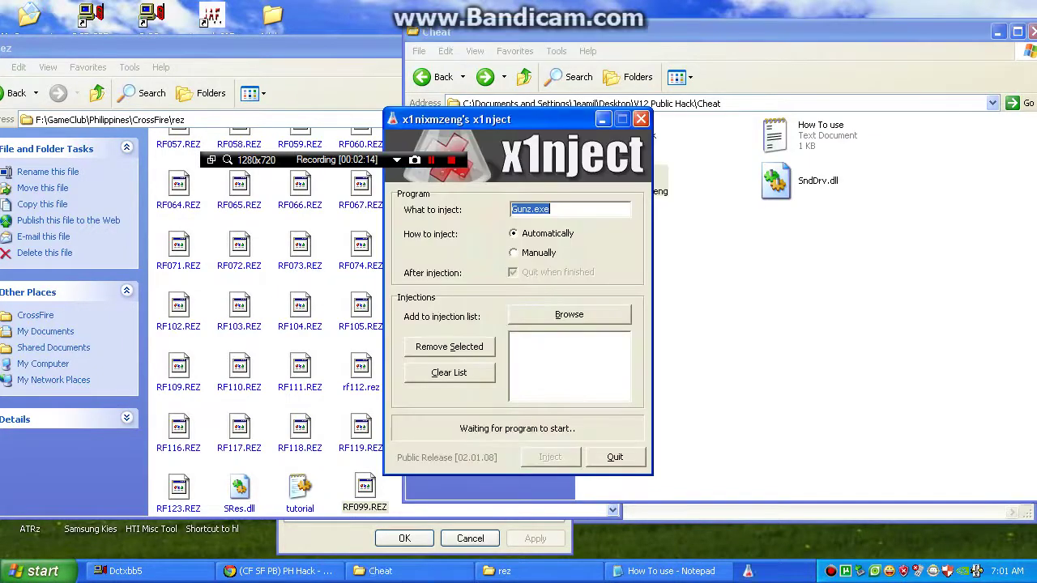
Set crossfire.exe as the x1nject target and add SndDrv.dll from the Cheat folder to the injection list.
{"action": "left_click", "coordinate": [728, 283]}
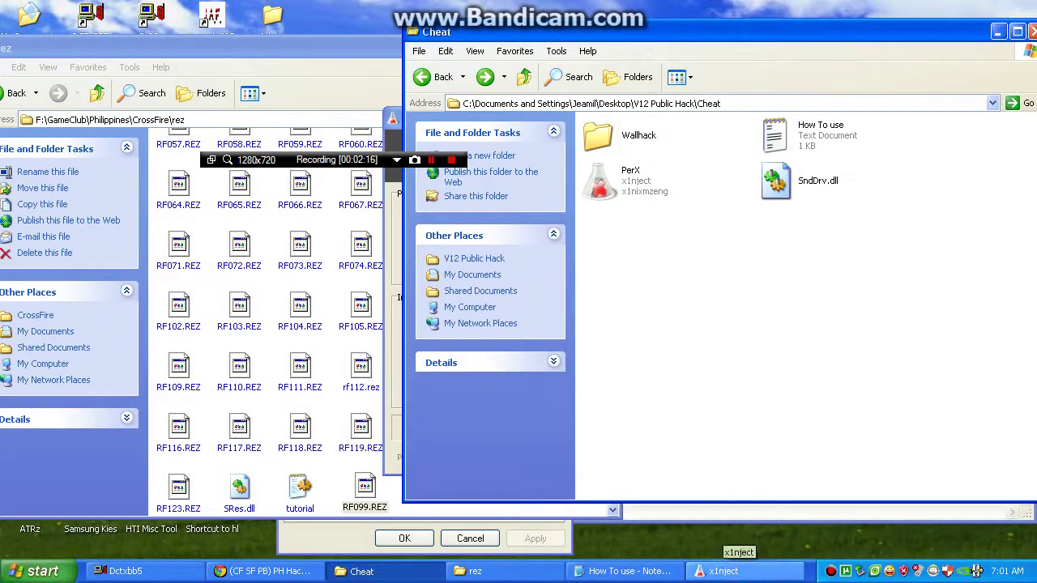
{"action": "left_click", "coordinate": [723, 571]}
{"action": "left_click_drag", "start_coordinate": [486, 119], "coordinate": [477, 135]}
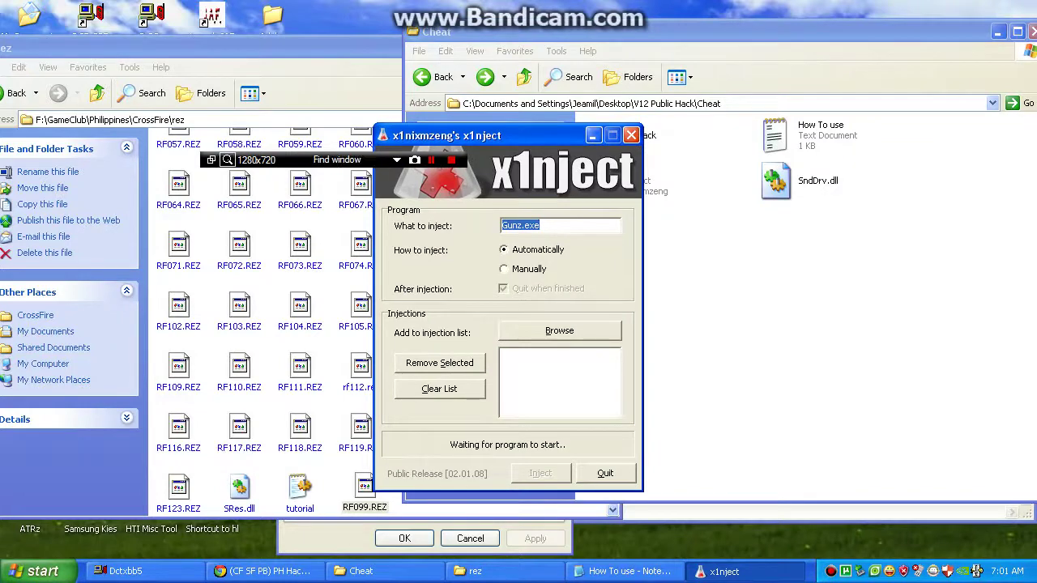
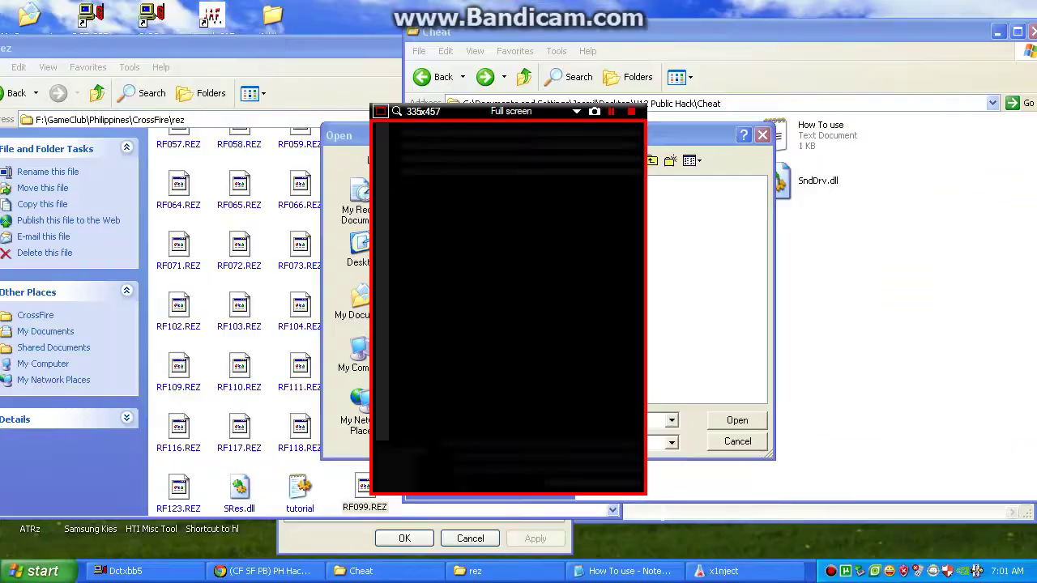
{"action": "left_click", "coordinate": [438, 198]}
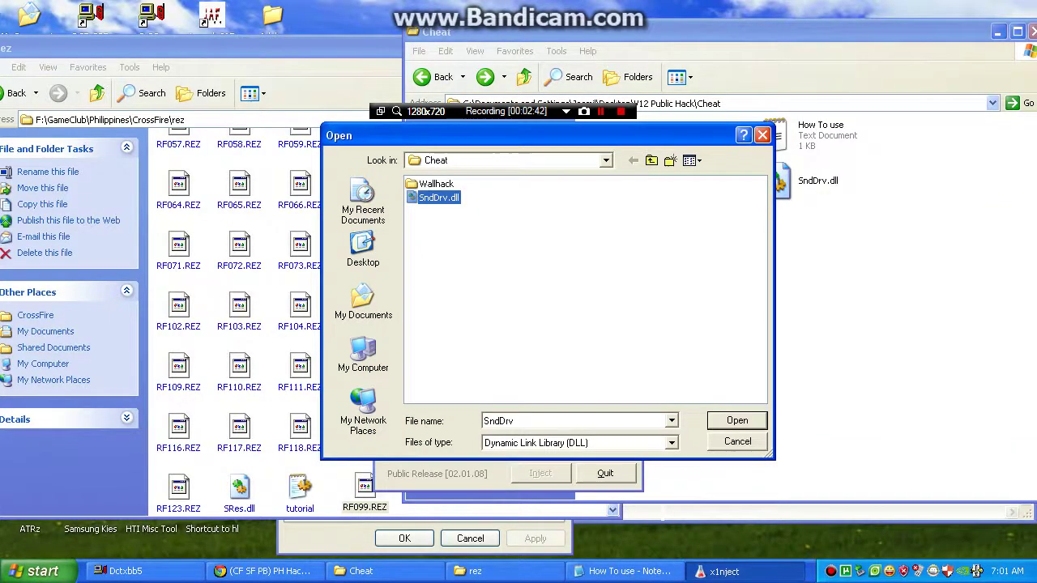
{"action": "key", "text": "Tab"}
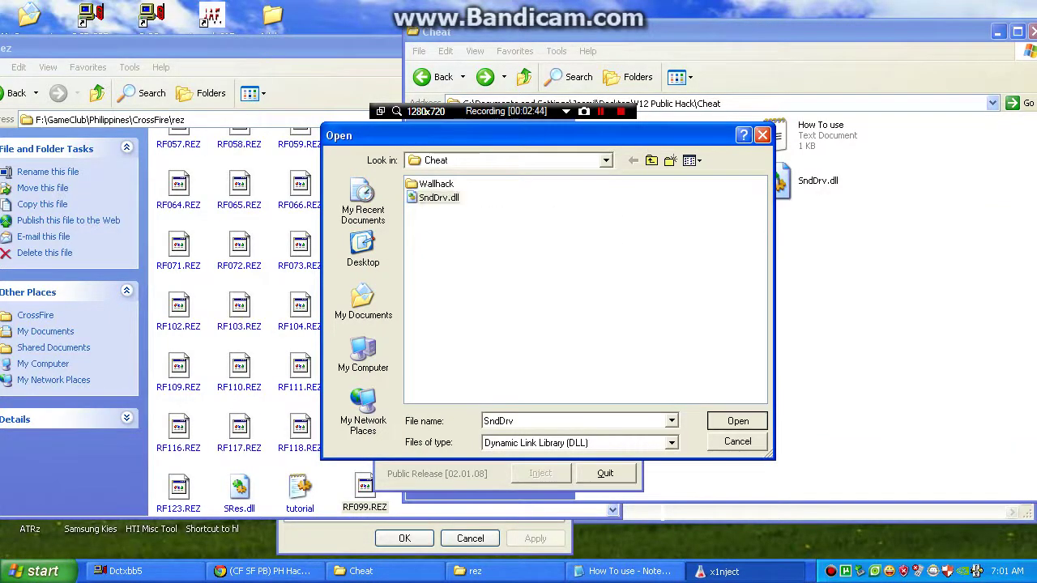
{"action": "key", "text": "Return"}
{"action": "left_click", "coordinate": [817, 179]}
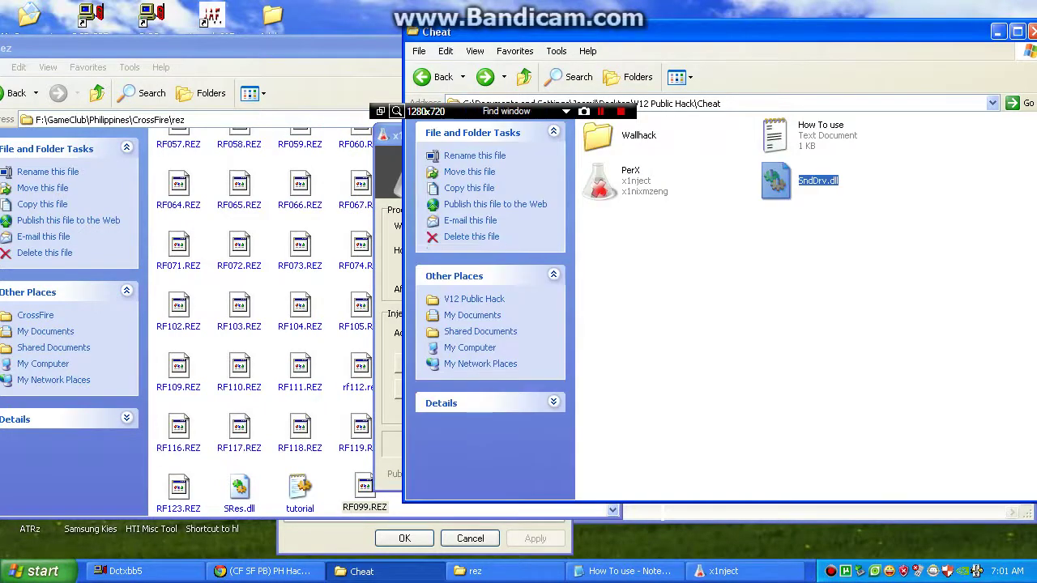
{"action": "key", "text": "alt+Tab"}
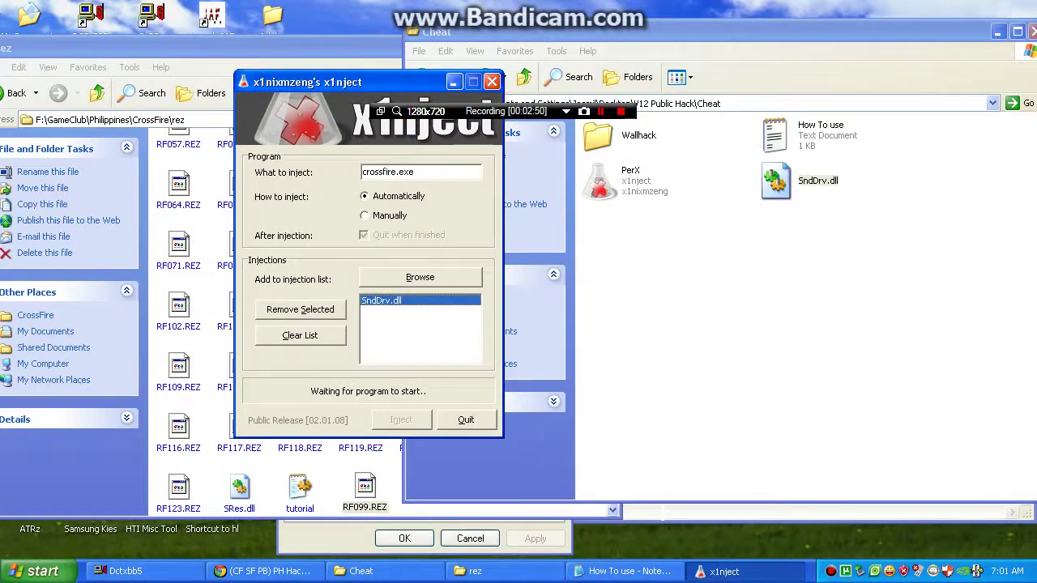
Move the x1nject window aside and close the rez folder, the Cheat folder and the shortcut properties dialog.
{"action": "left_click_drag", "start_coordinate": [340, 82], "coordinate": [248, 70]}
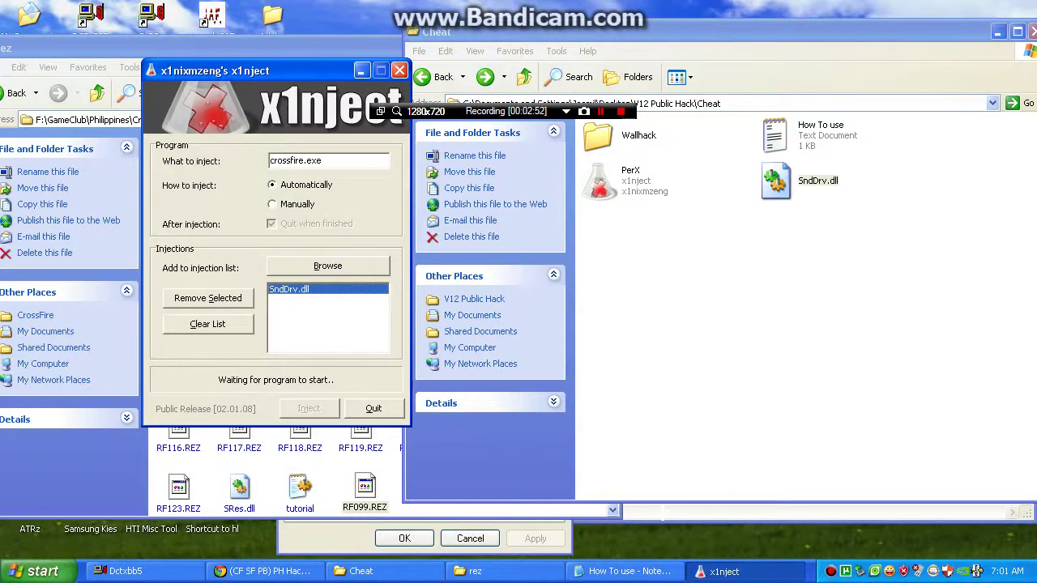
{"action": "left_click_drag", "start_coordinate": [73, 48], "coordinate": [23, 42]}
{"action": "left_click", "coordinate": [559, 40]}
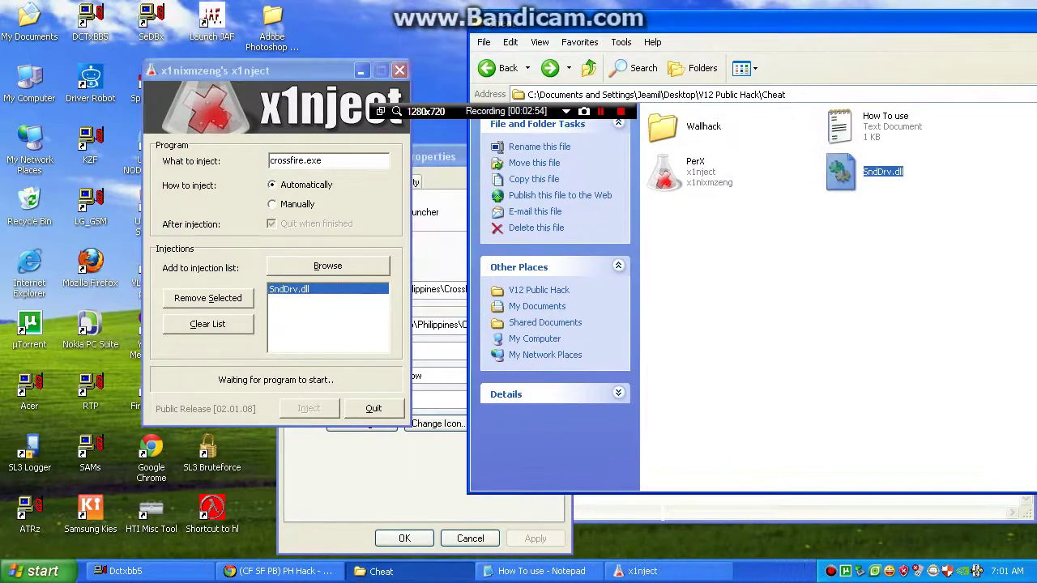
{"action": "key", "text": "alt+F4"}
{"action": "key", "text": "Escape"}
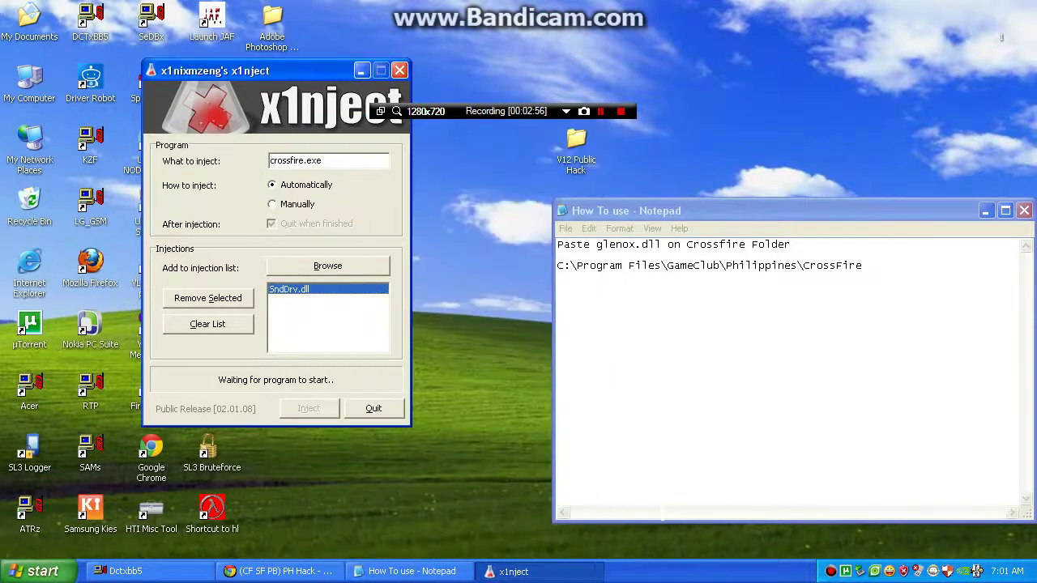
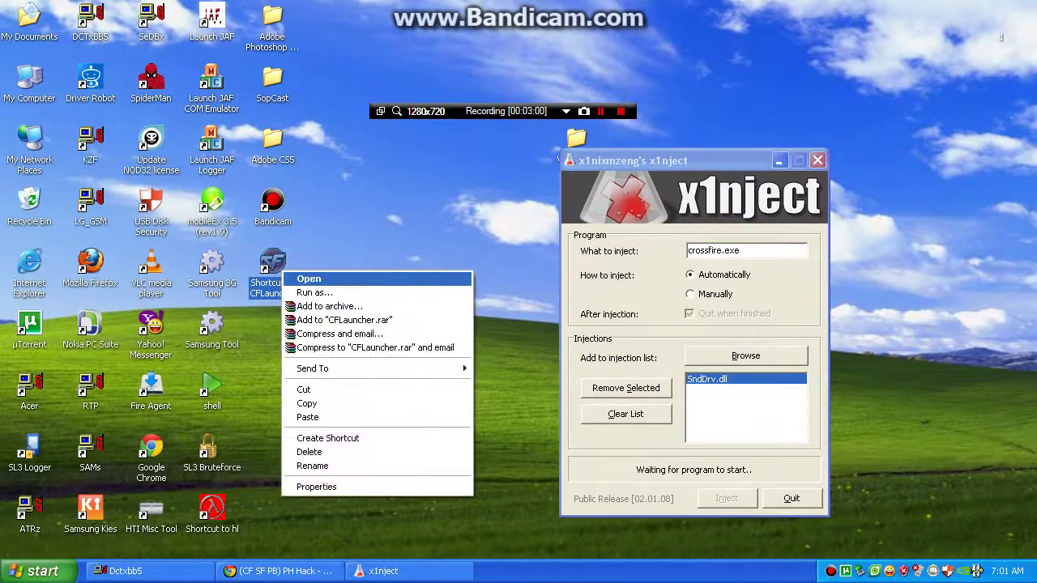
Launch CrossFire through the CFLauncher desktop shortcut and dismiss both Create message boxes.
{"action": "left_click", "coordinate": [309, 279]}
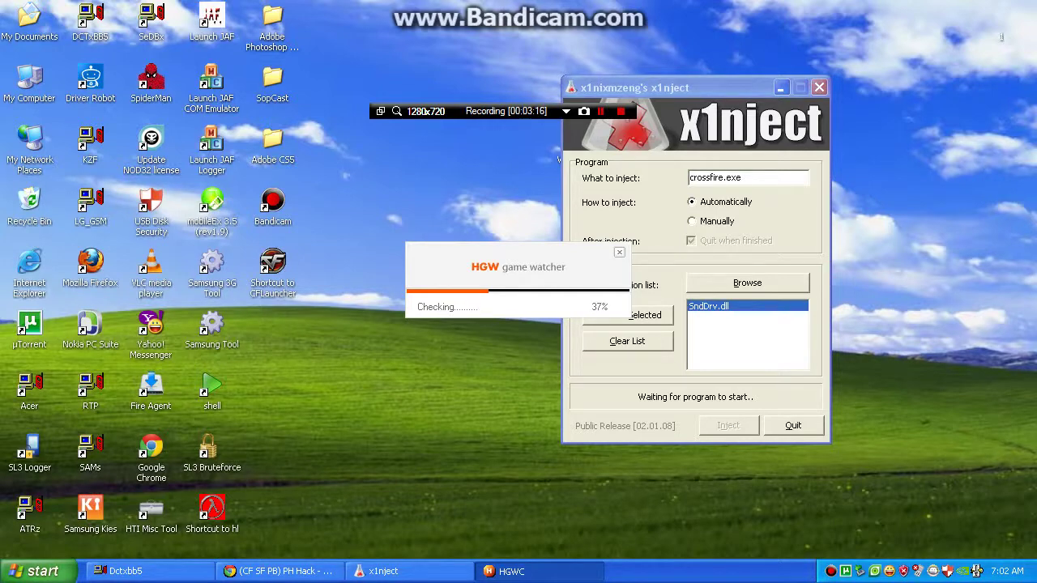
{"action": "right_click", "coordinate": [325, 381]}
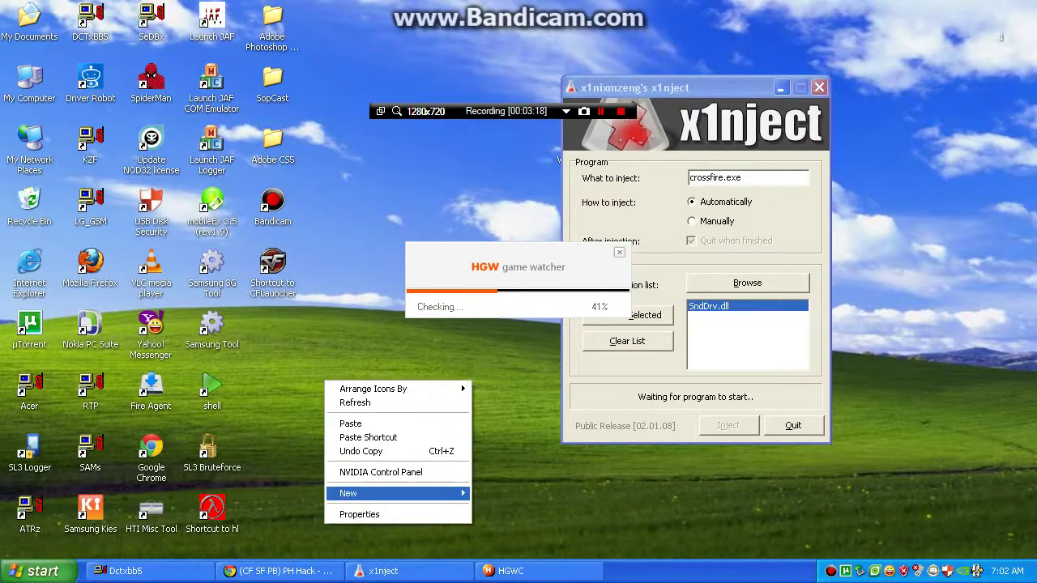
{"action": "mouse_move", "coordinate": [381, 493]}
{"action": "key", "text": "Escape"}
{"action": "key", "text": "Escape"}
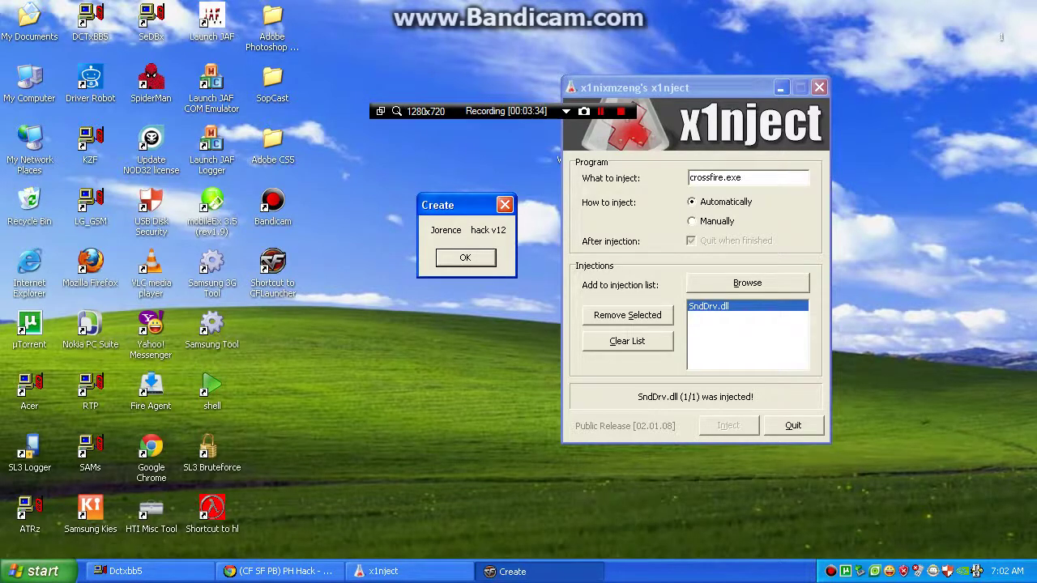
{"action": "key", "text": "Return"}
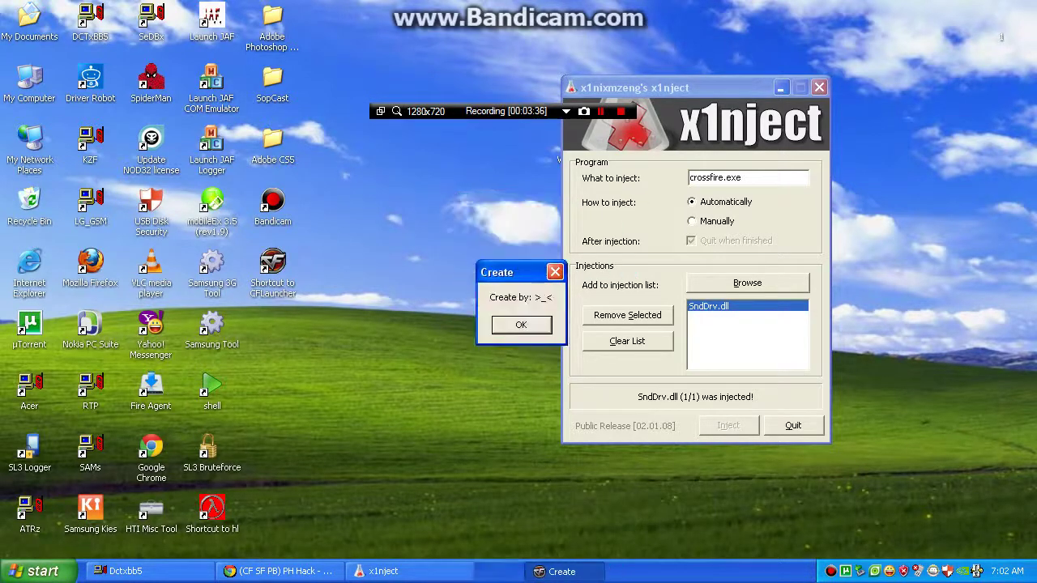
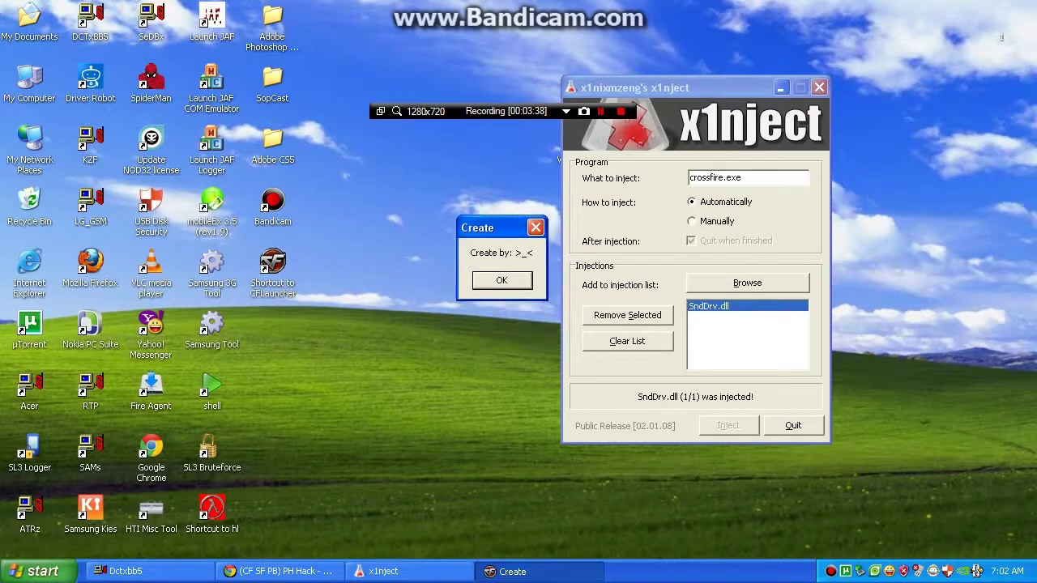
{"action": "key", "text": "Return"}
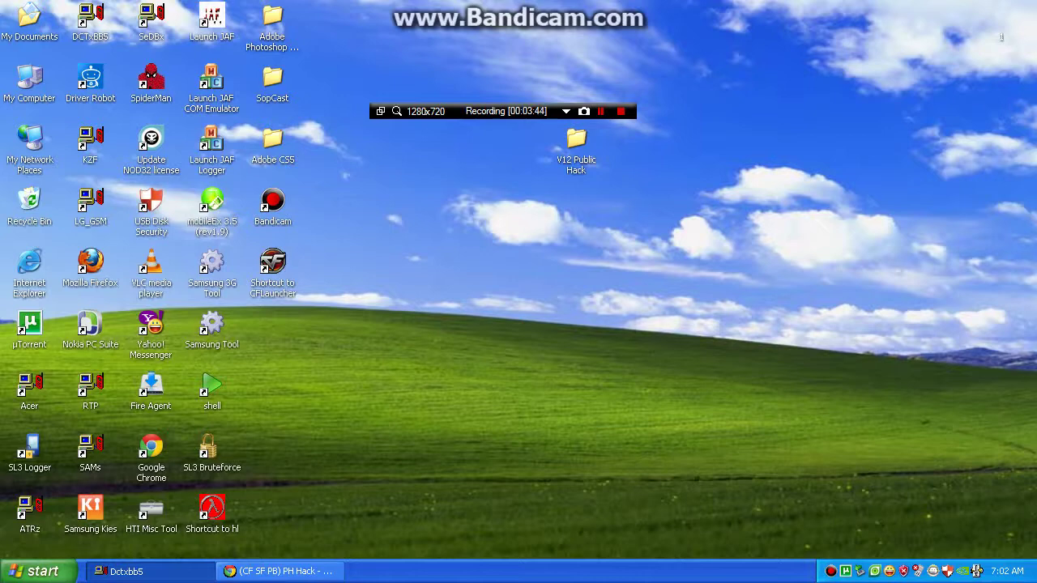
Open the V12 Public Hack folder on the desktop and its How To use file.
{"action": "double_click", "coordinate": [576, 142]}
{"action": "double_click", "coordinate": [585, 162]}
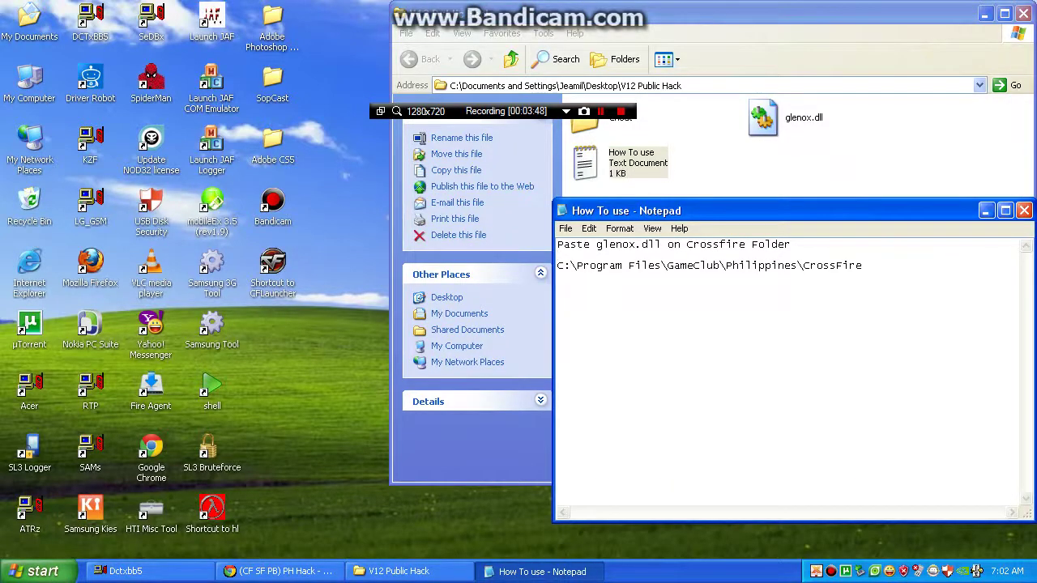
{"action": "key", "text": "Return"}
{"action": "key", "text": "Return"}
{"action": "key", "text": "Return"}
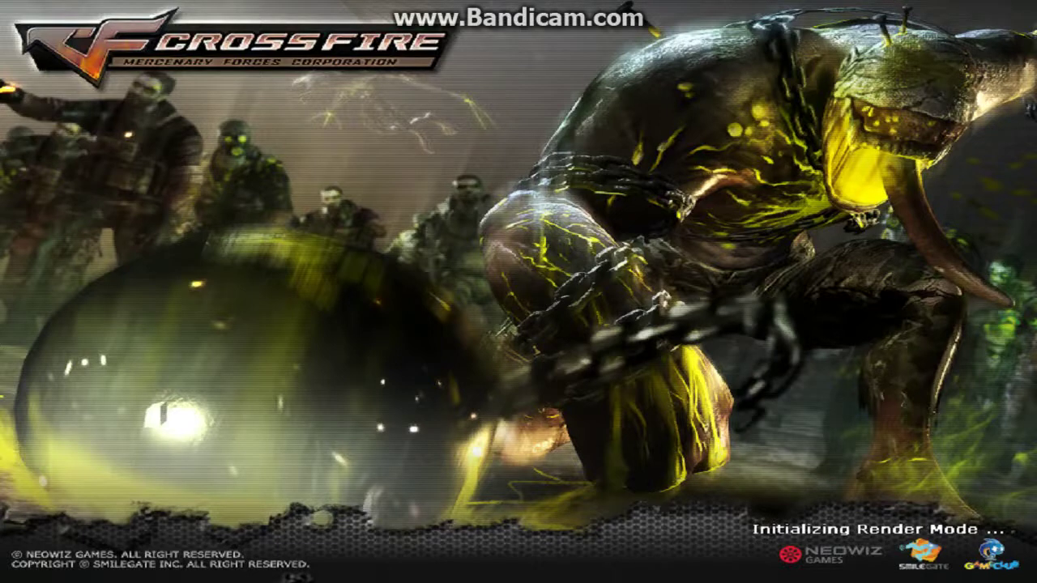
Replace all text in the How To use note with "Sorry lang pero ok na un my hack na" and open Windows Task Manager.
{"action": "key", "text": "alt+Tab"}
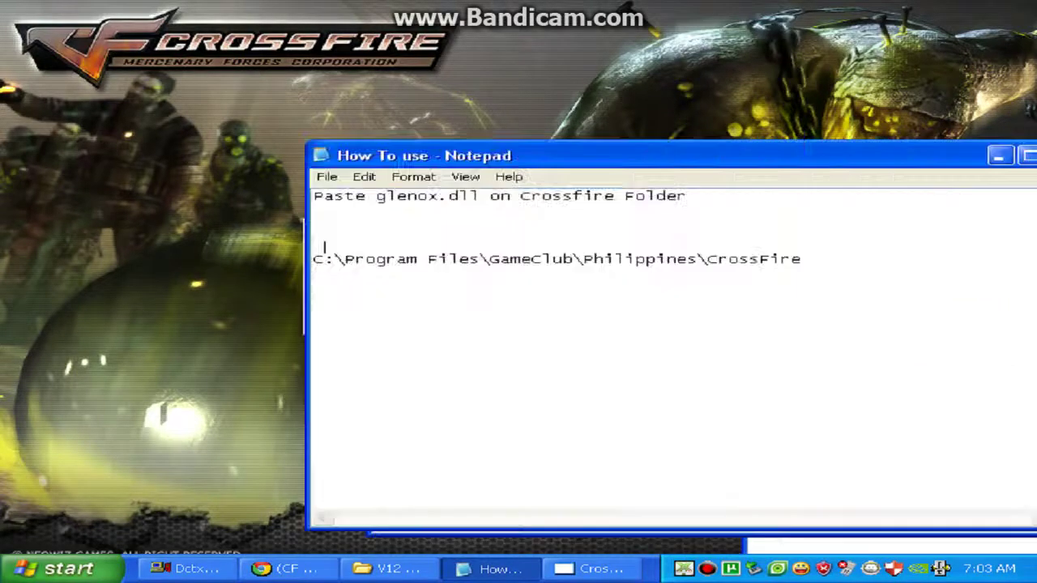
{"action": "key", "text": "ctrl+a"}
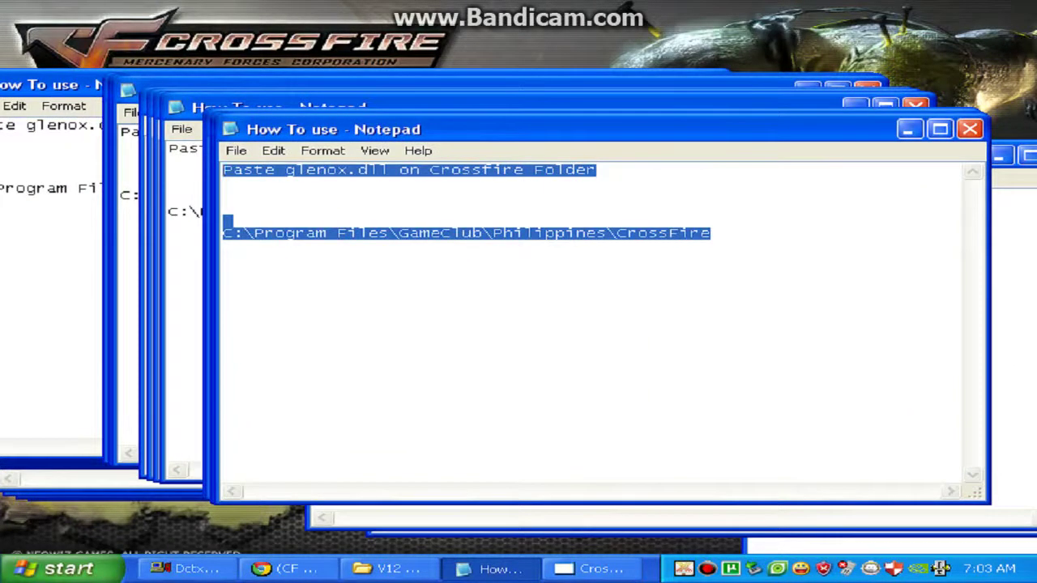
{"action": "type", "text": "Sorry l"}
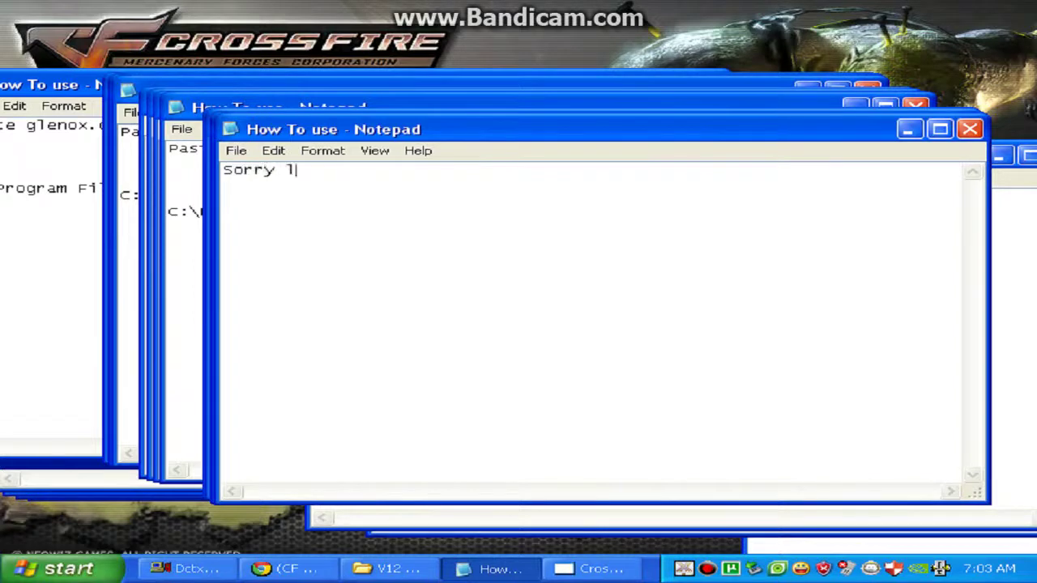
{"action": "type", "text": "ang pero ok lan"}
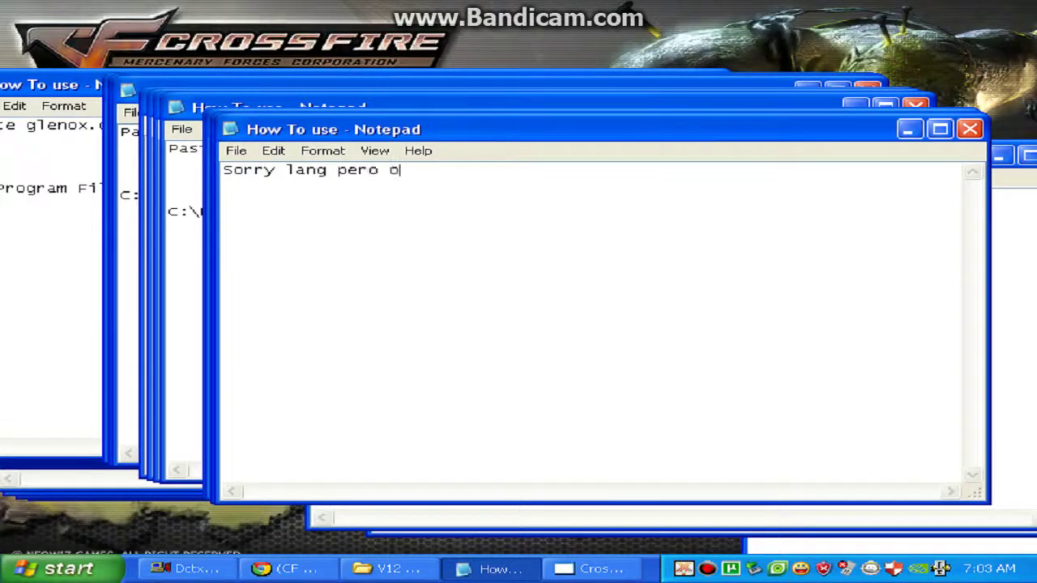
{"action": "key", "text": "ctrl+alt+Delete"}
{"action": "key", "text": "BackSpace"}
{"action": "key", "text": "BackSpace"}
{"action": "key", "text": "BackSpace"}
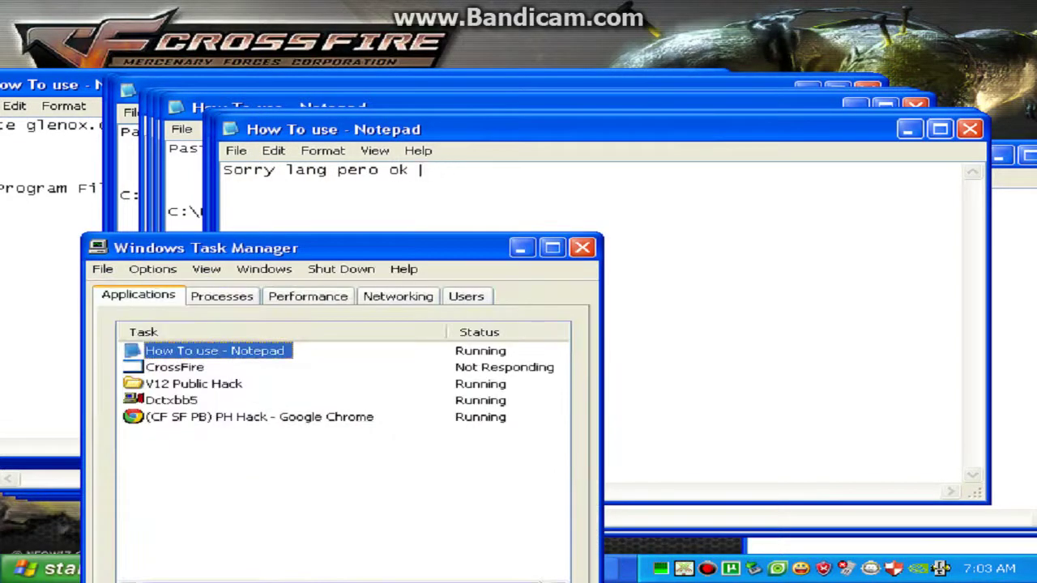
{"action": "type", "text": "na un my "}
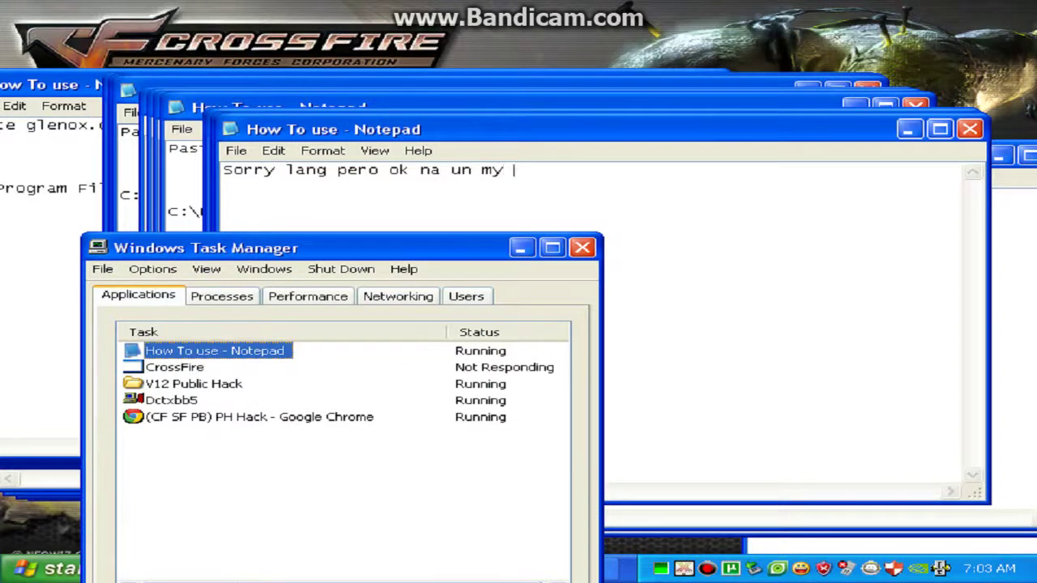
{"action": "type", "text": "hack na"}
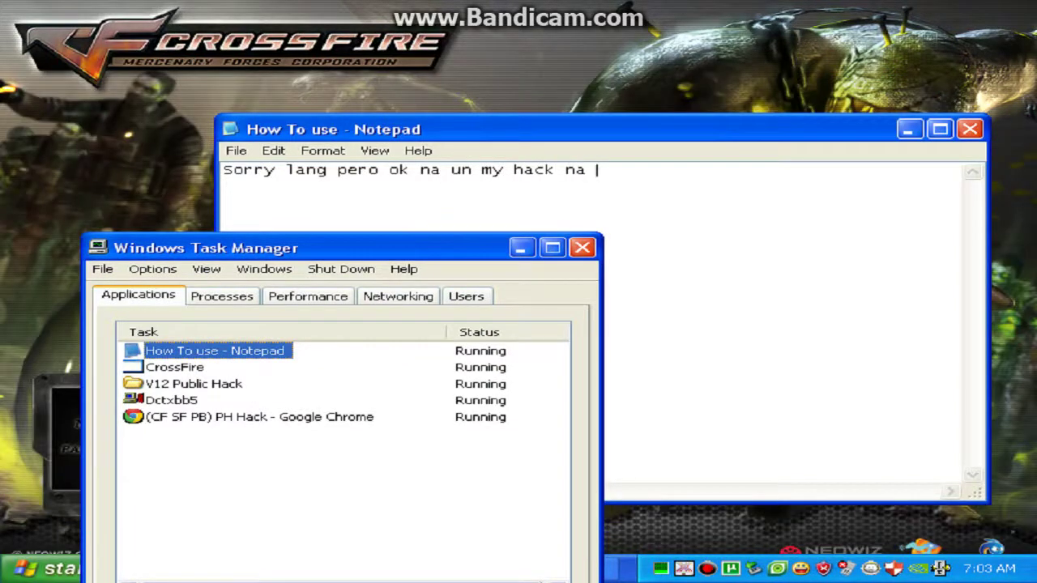
{"action": "key", "text": "Return"}
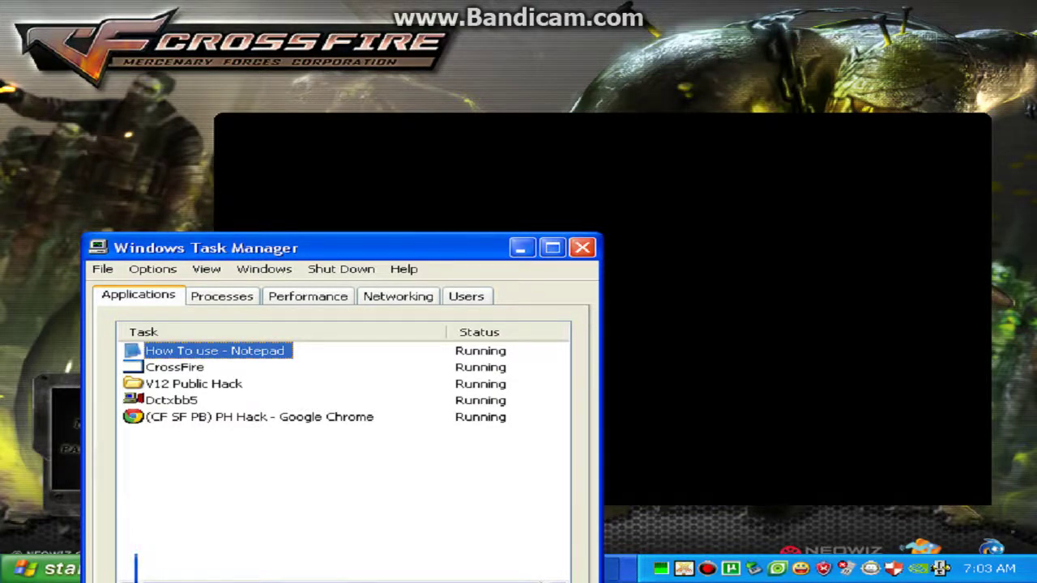
{"action": "key", "text": "alt+Tab"}
{"action": "key", "text": "Tab"}
{"action": "key", "text": "Tab"}
{"action": "key", "text": "Tab"}
{"action": "key", "text": "Tab"}
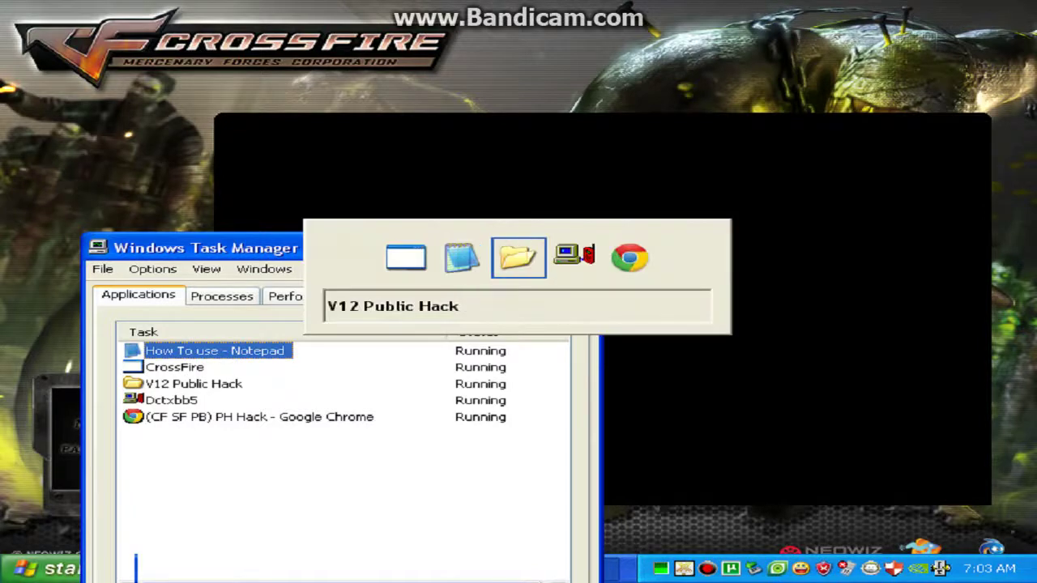
{"action": "key", "text": "Tab"}
{"action": "key", "text": "Tab"}
{"action": "key", "text": "Tab"}
{"action": "key", "text": "Tab"}
{"action": "key", "text": "Tab"}
{"action": "key", "text": "Tab"}
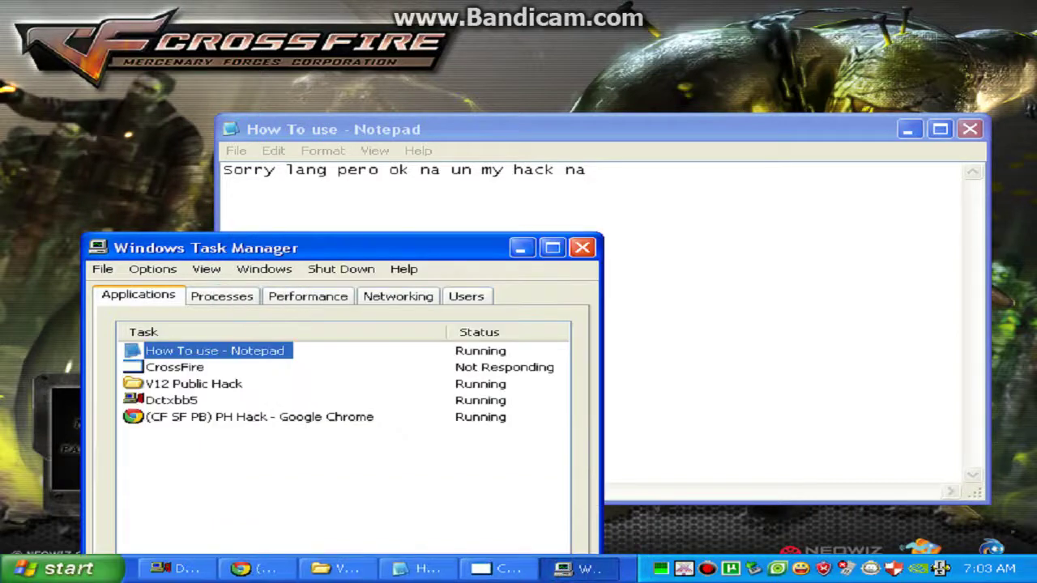
Move the Task Manager window fully into view, find crossfire.exe among the running processes, and end it.
{"action": "left_click_drag", "start_coordinate": [284, 247], "coordinate": [292, 4]}
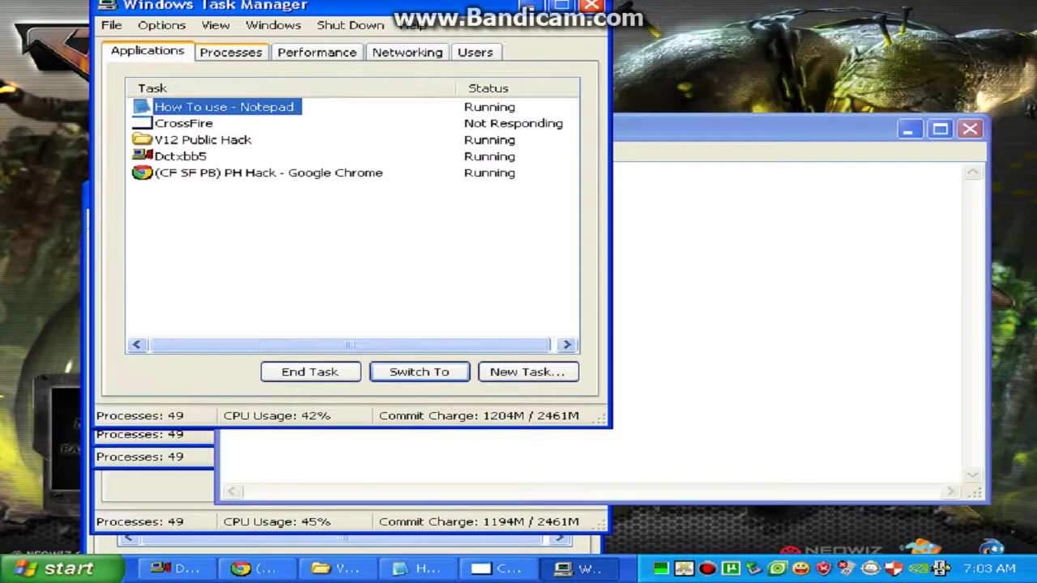
{"action": "left_click", "coordinate": [231, 51]}
{"action": "left_click", "coordinate": [170, 172]}
{"action": "left_click", "coordinate": [172, 146]}
{"action": "left_click", "coordinate": [179, 200]}
{"action": "scroll", "coordinate": [348, 218], "scroll_direction": "down", "scroll_amount": 3}
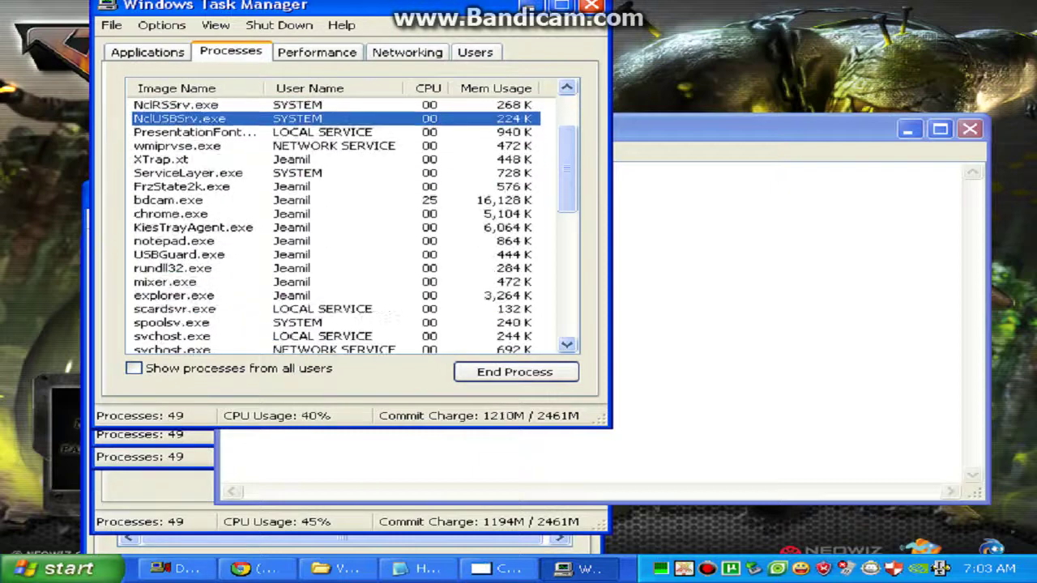
{"action": "left_click", "coordinate": [170, 240]}
{"action": "left_click", "coordinate": [173, 201]}
{"action": "scroll", "coordinate": [349, 226], "scroll_direction": "down", "scroll_amount": 3}
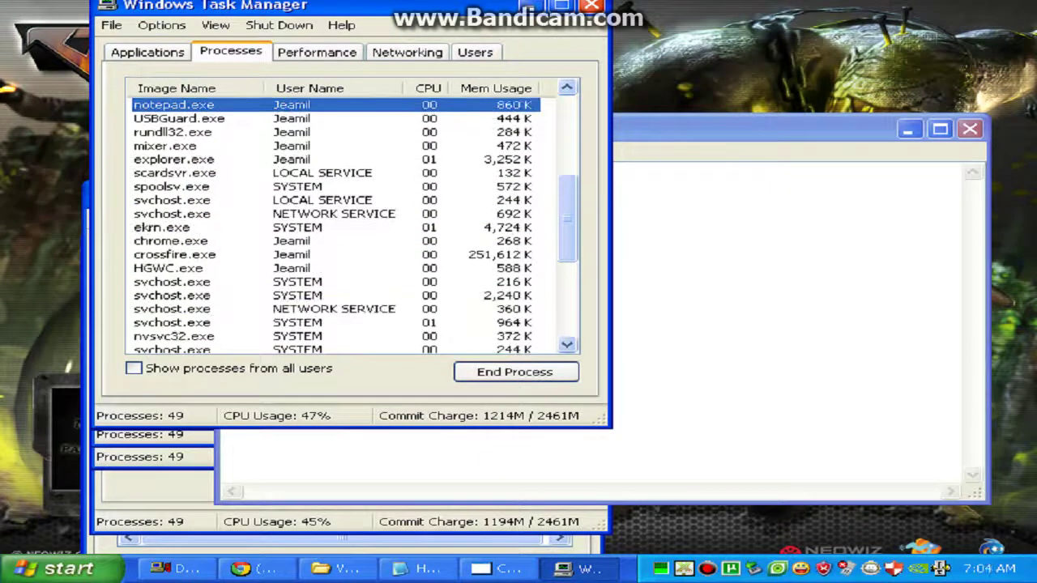
{"action": "left_click", "coordinate": [162, 227]}
{"action": "scroll", "coordinate": [348, 226], "scroll_direction": "down", "scroll_amount": 1}
{"action": "left_click", "coordinate": [167, 227]}
{"action": "left_click", "coordinate": [174, 213]}
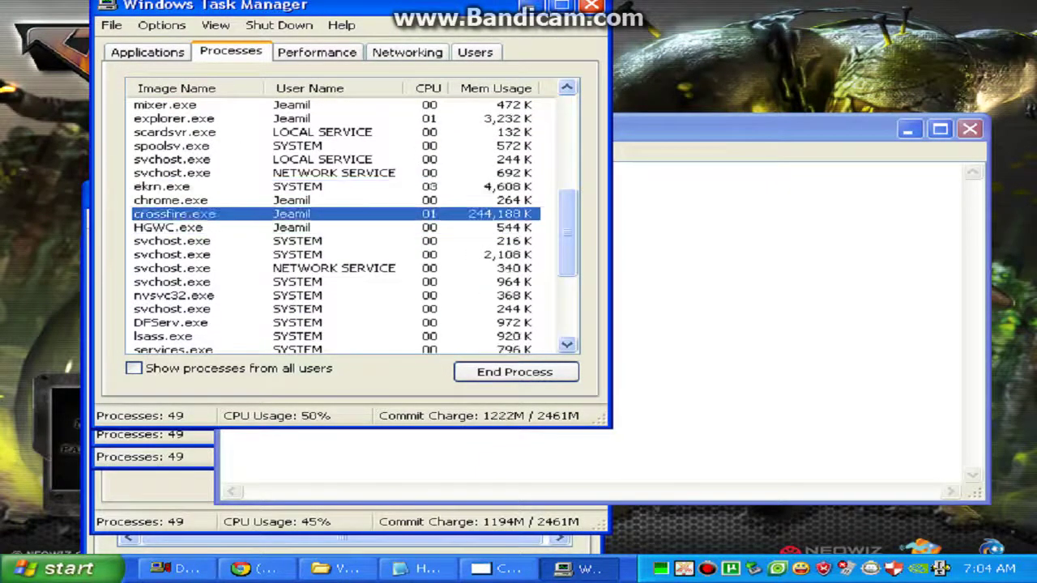
{"action": "left_click", "coordinate": [514, 372]}
{"action": "left_click", "coordinate": [472, 357]}
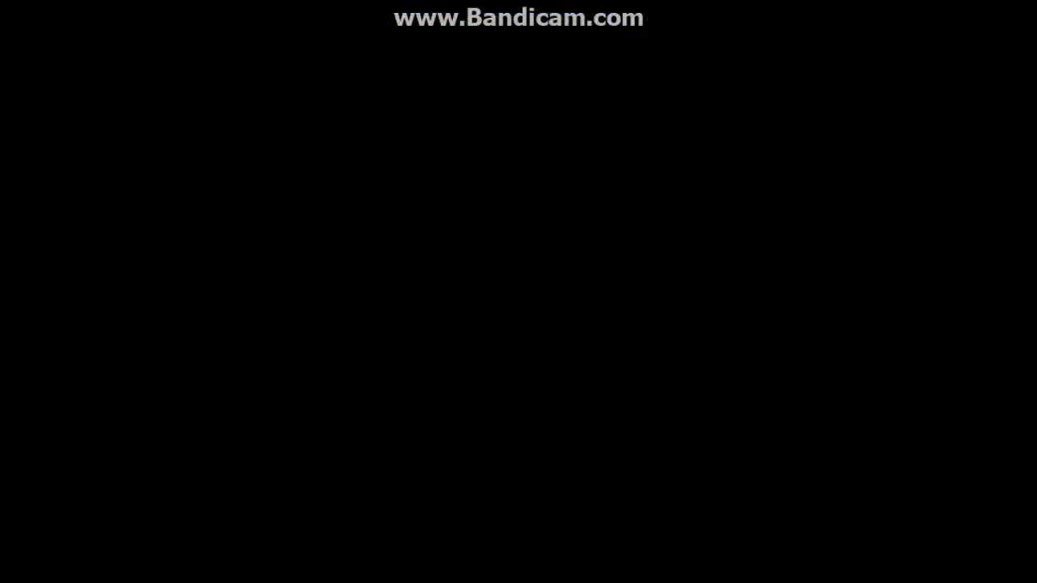